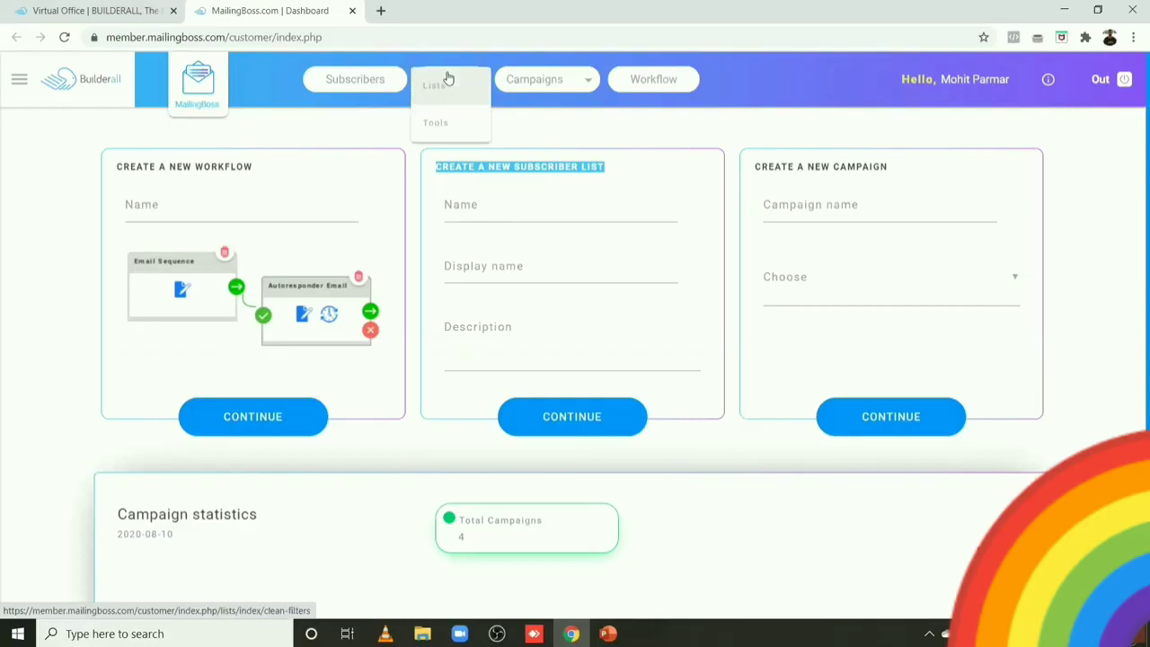
# - Start a new subscriber list from the lists overview and name it "Leptitox broadcast"
pyautogui.click(448, 79)
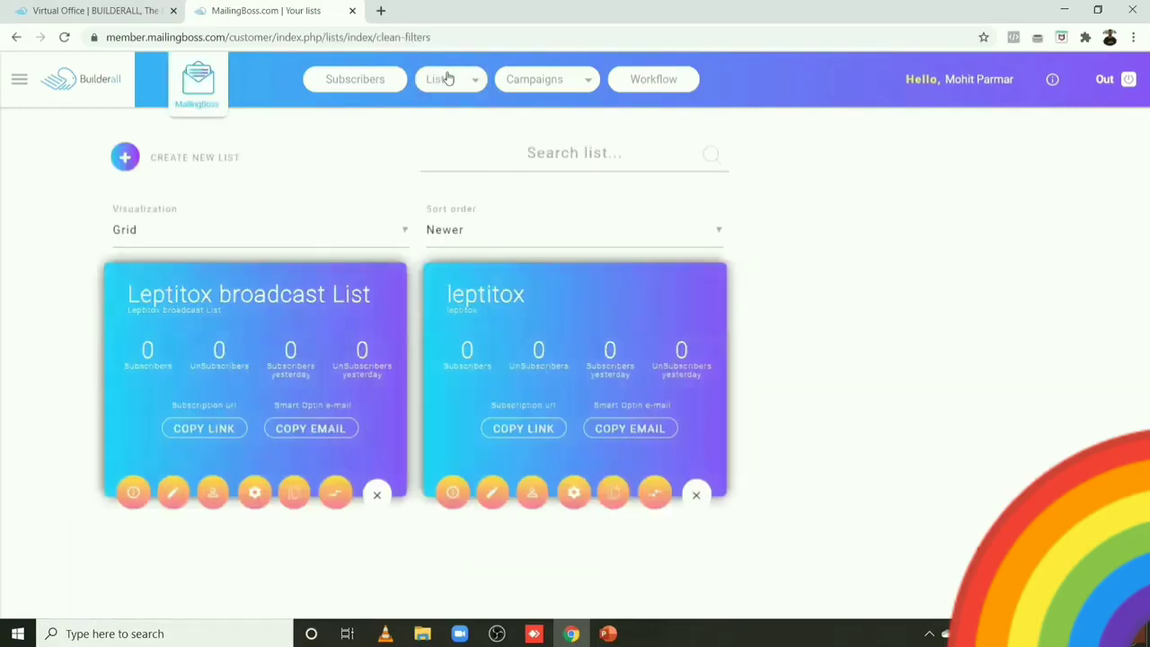
pyautogui.click(192, 164)
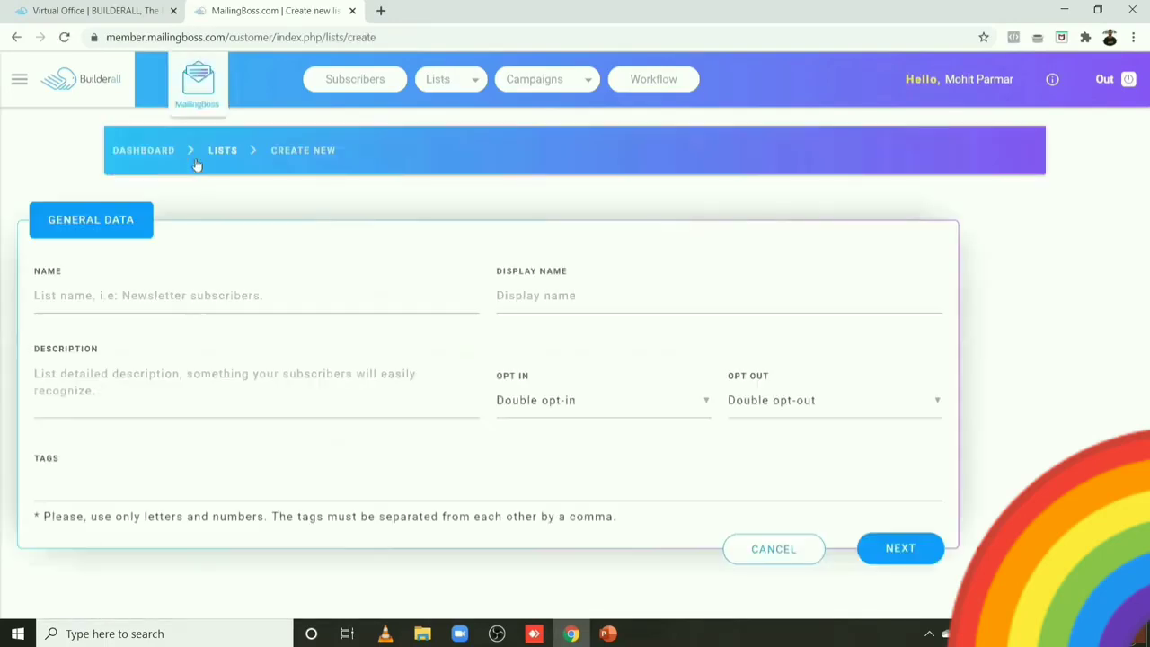
pyautogui.click(189, 300)
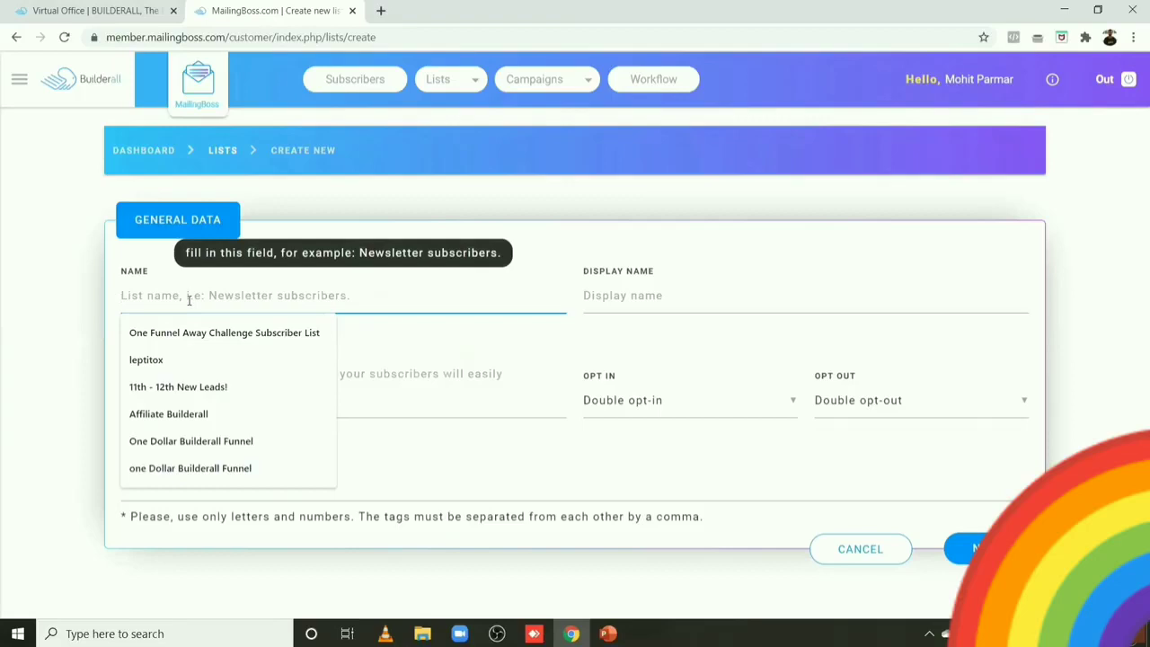
pyautogui.write('Leptitox broadcast List')
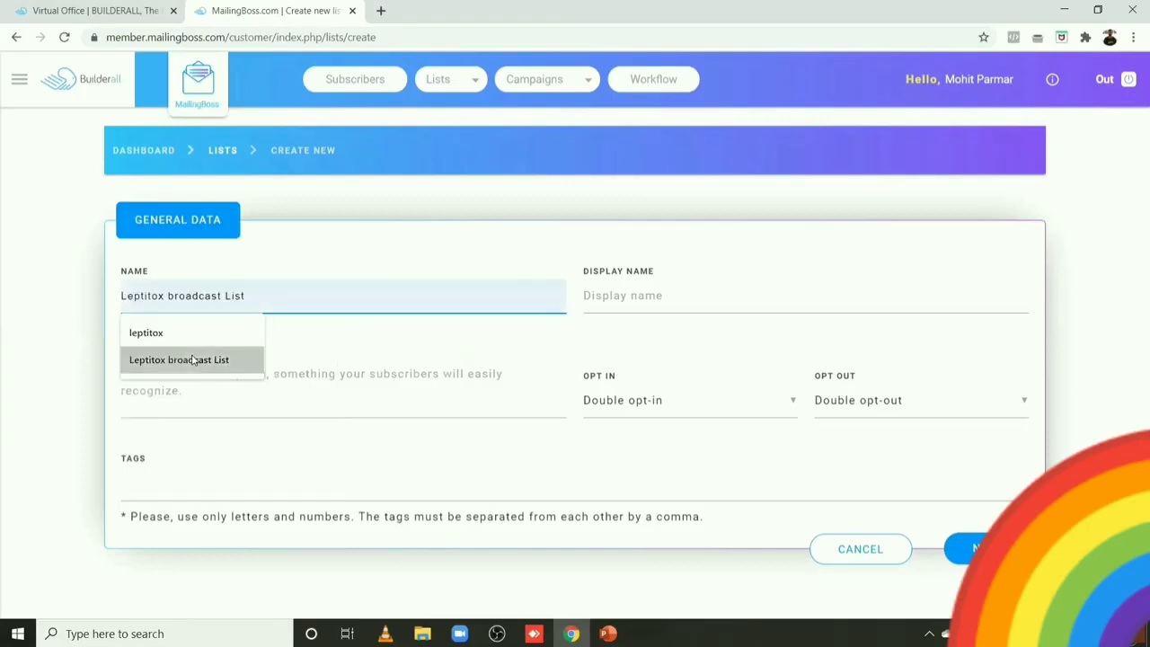
pyautogui.click(192, 359)
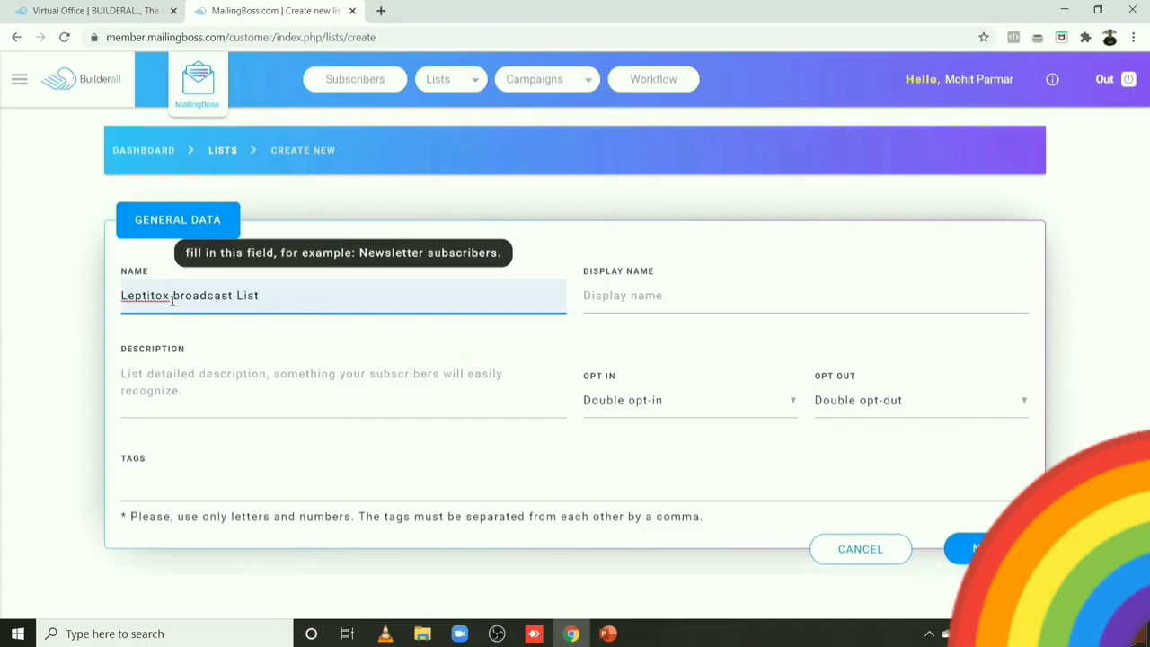
pyautogui.moveTo(173, 295); pyautogui.dragTo(270, 294)
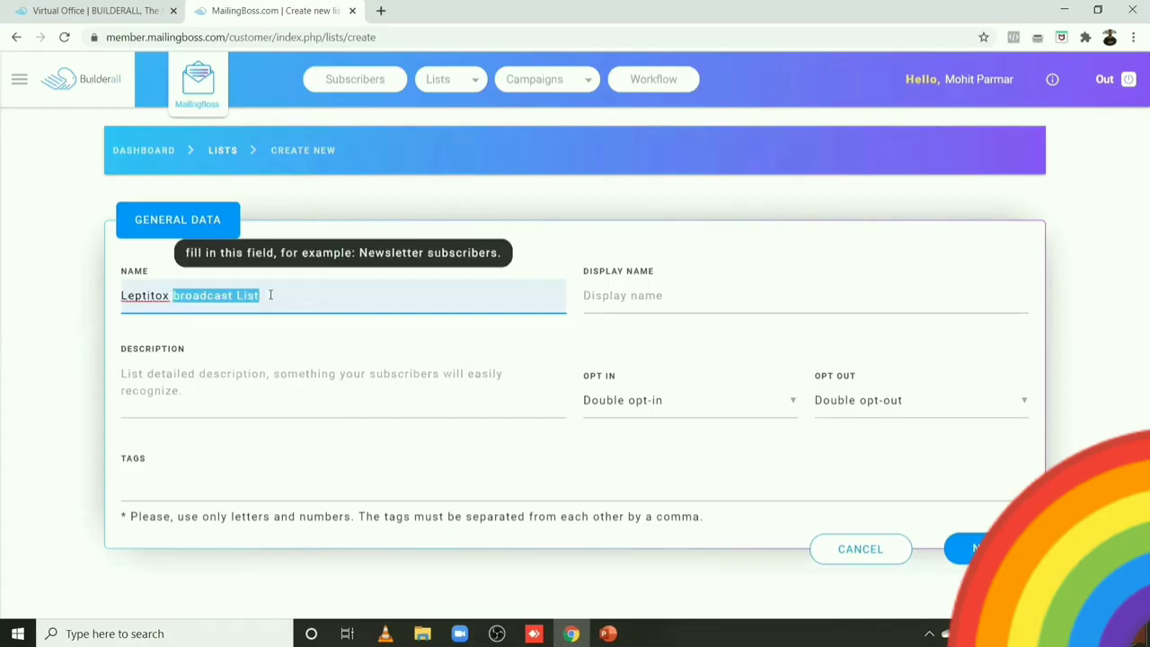
pyautogui.click(271, 294)
pyautogui.doubleClick(267, 294)
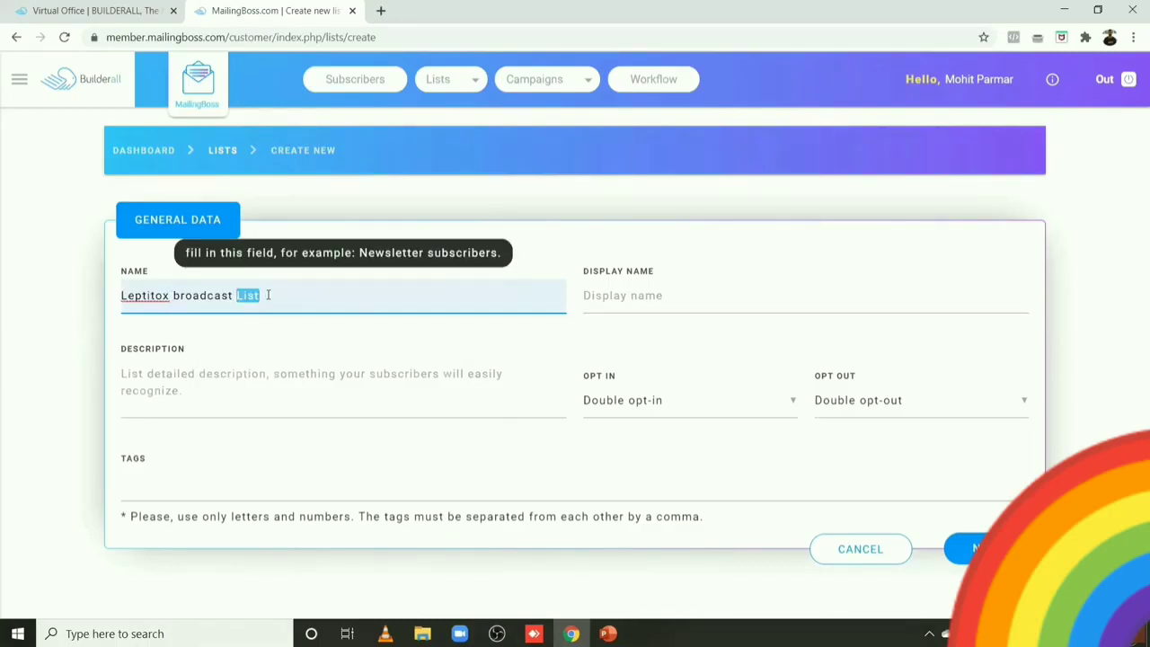
pyautogui.press('BackSpace')
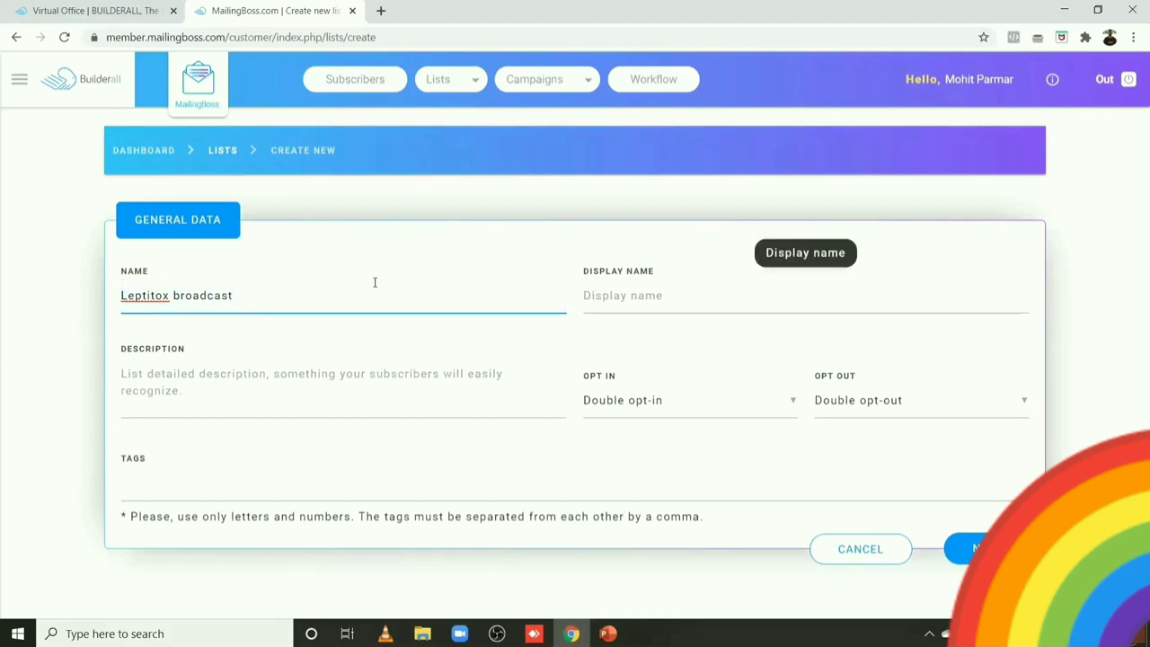
# - Copy the list name "Leptitox broadcast" into the display name and description
pyautogui.moveTo(305, 289); pyautogui.dragTo(15, 300)
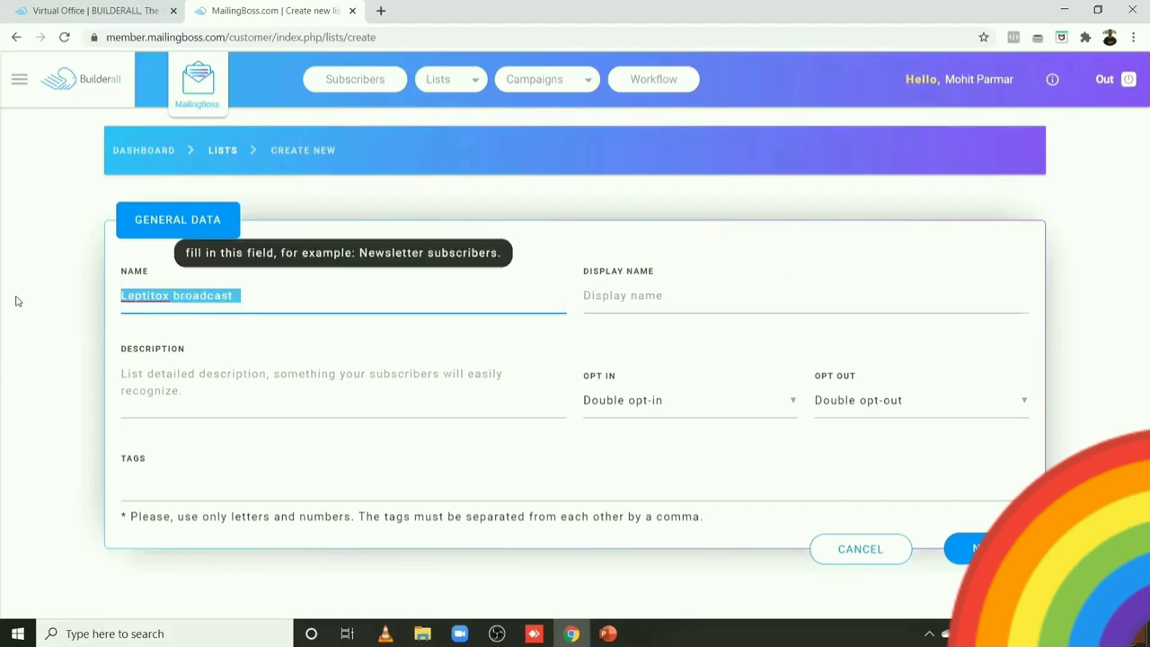
pyautogui.hotkey('ctrl', 'c')
pyautogui.click(640, 298)
pyautogui.hotkey('ctrl', 'v')
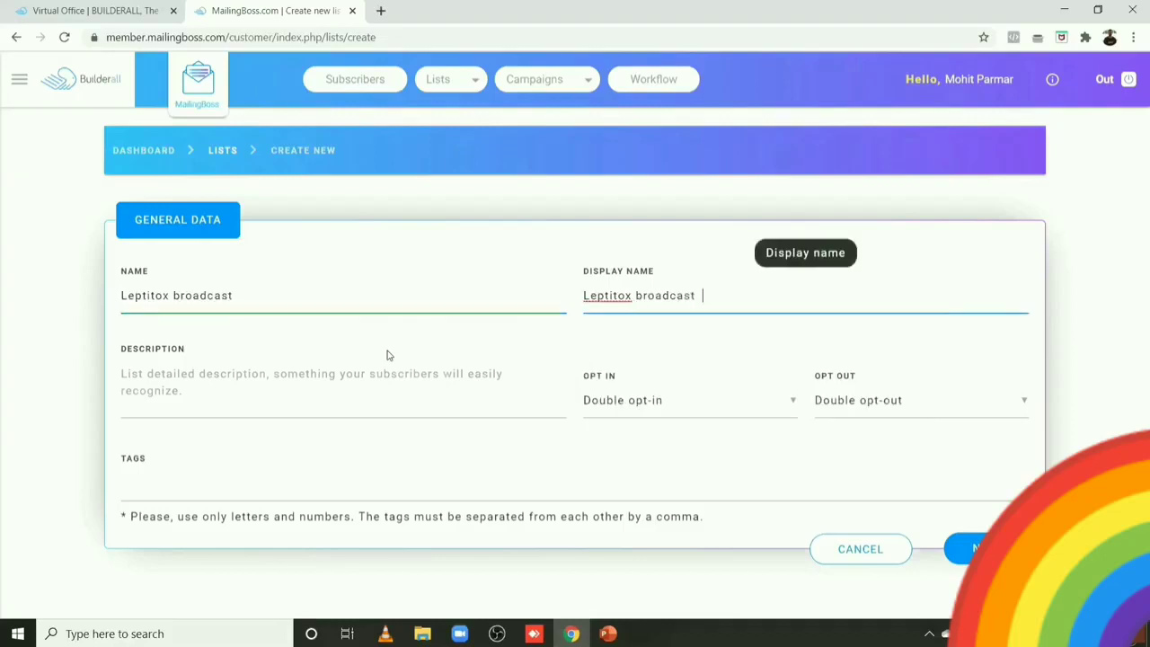
pyautogui.click(246, 379)
pyautogui.hotkey('ctrl', 'v')
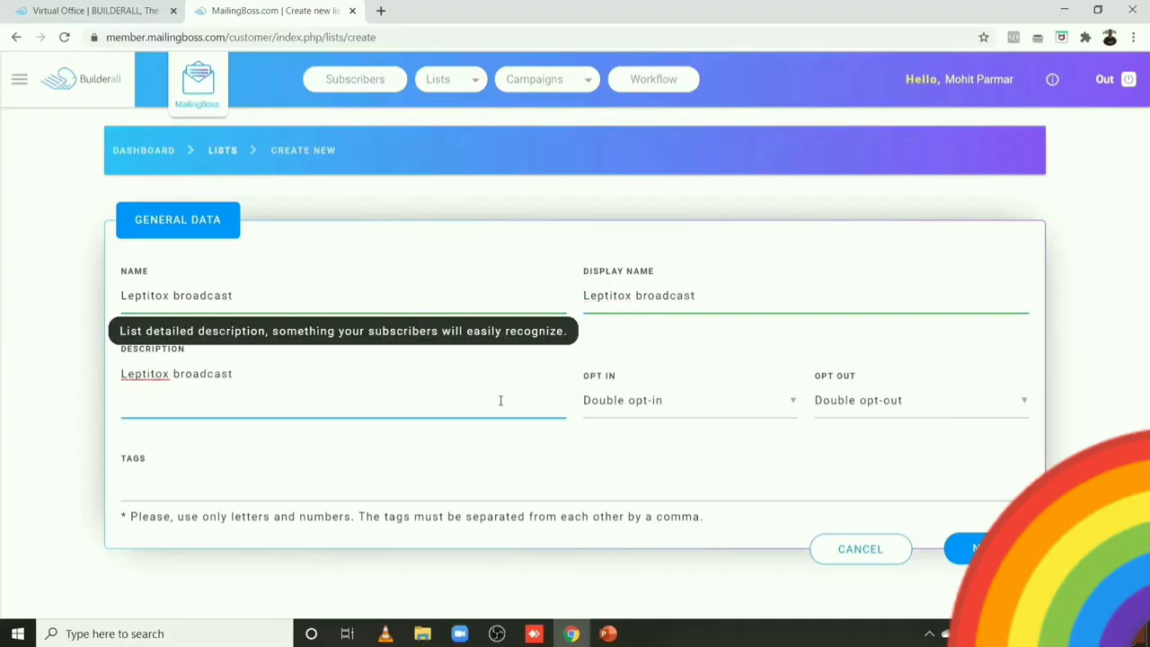
# - Keep the list on Double opt-in and submit its general data to continue to the custom fields
pyautogui.click(604, 406)
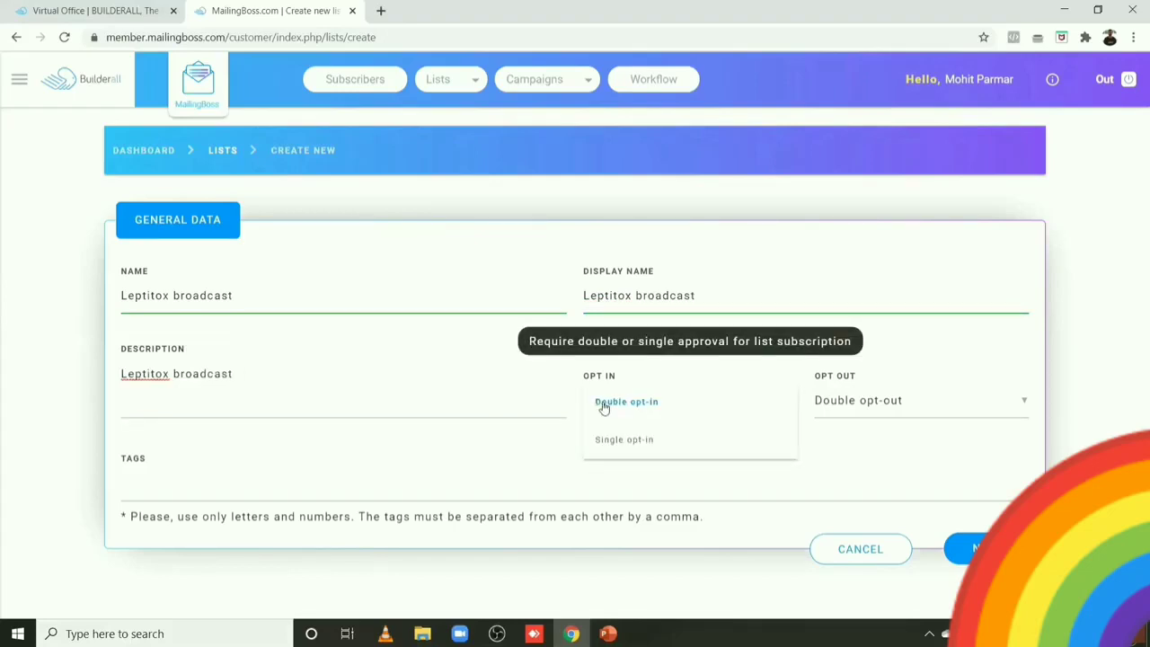
pyautogui.click(556, 396)
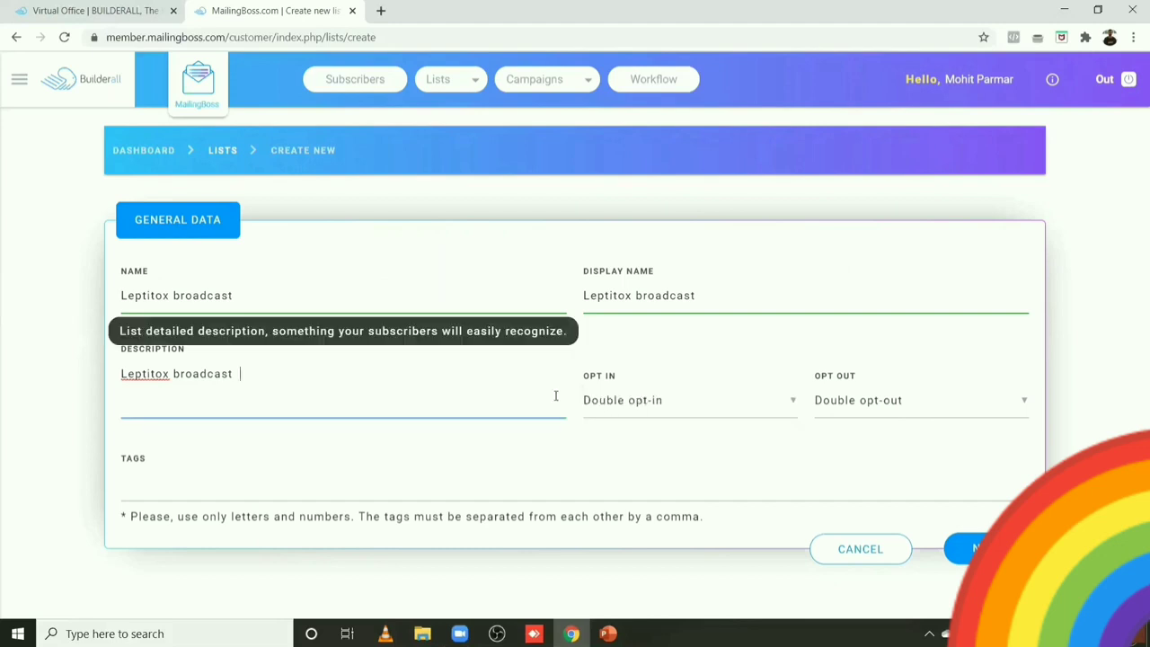
pyautogui.click(653, 434)
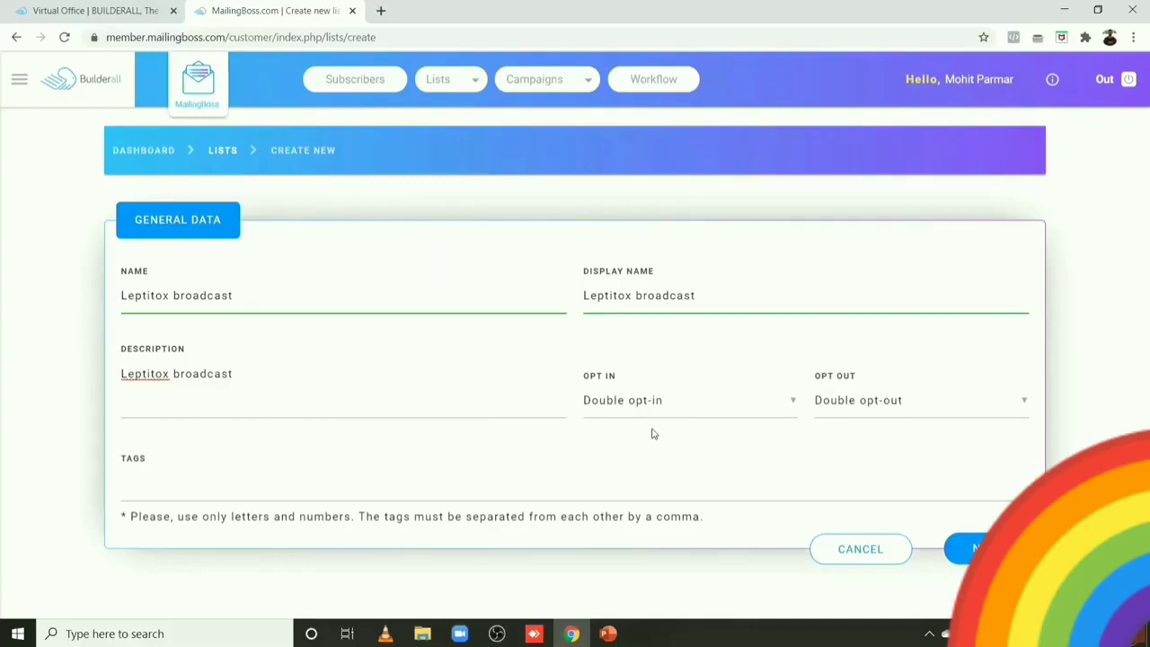
pyautogui.click(961, 554)
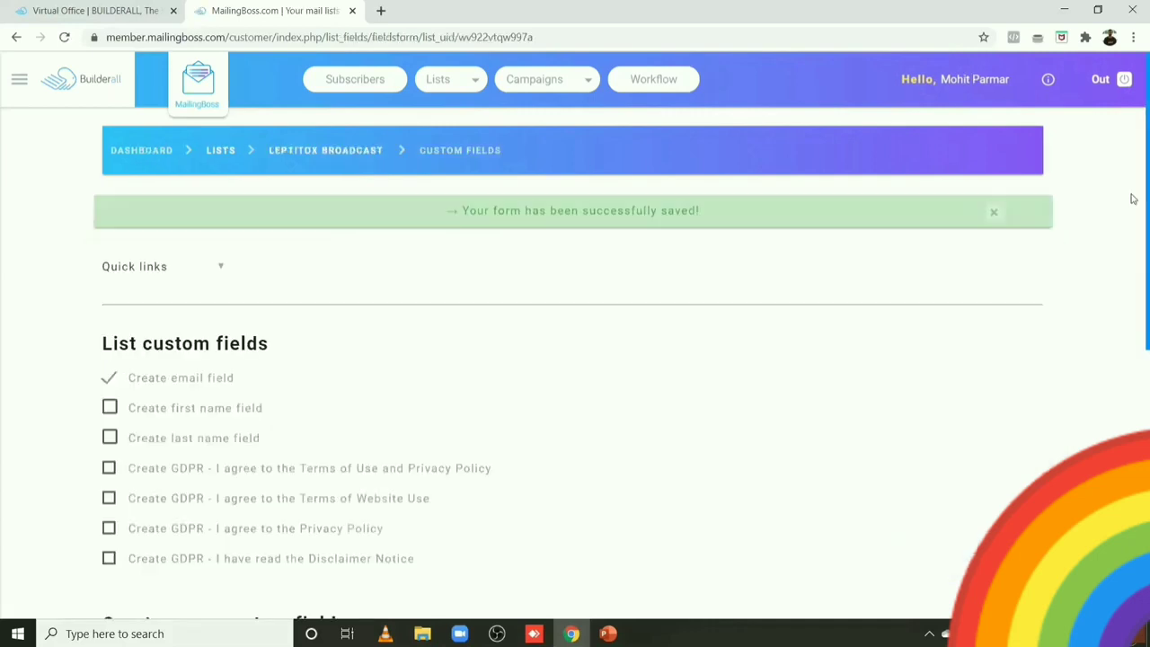
# - Add a custom text field labelled "First Name" with the tag FNAME and make it required
pyautogui.scroll(-5, 1131, 269)
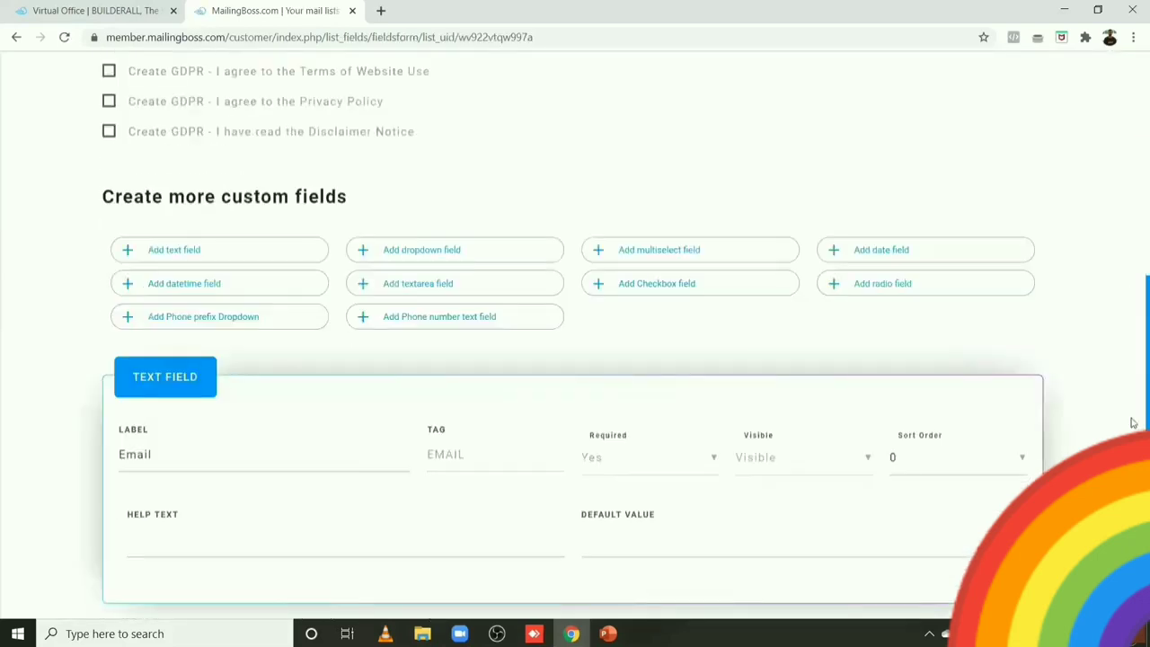
pyautogui.scroll(-1, 1131, 422)
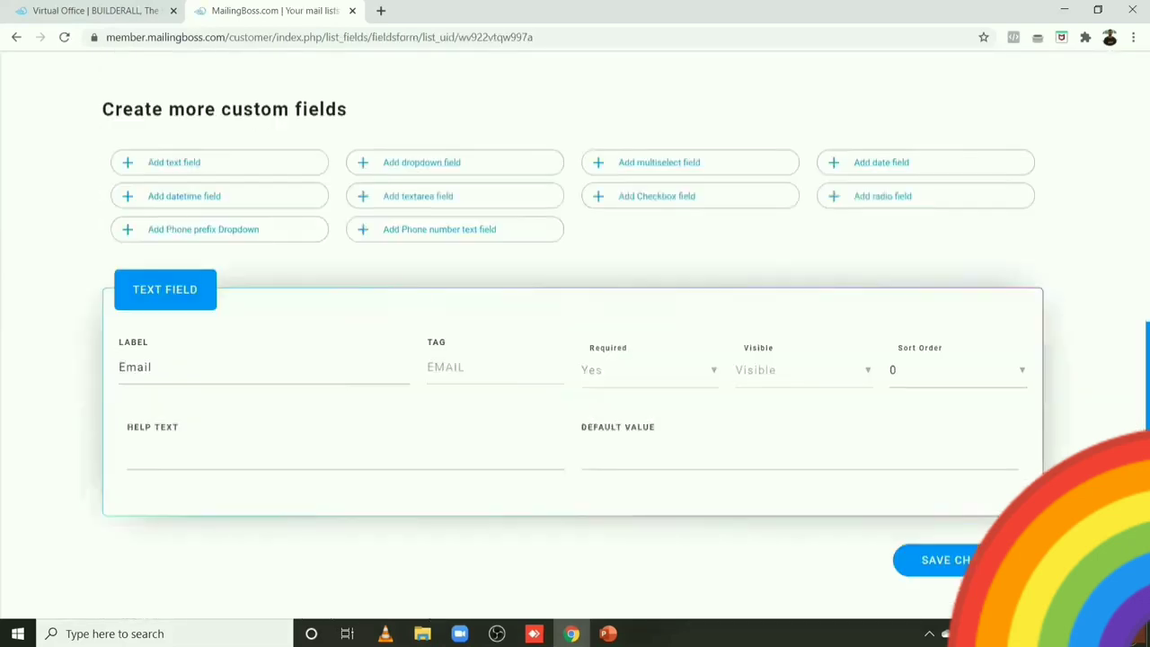
pyautogui.doubleClick(165, 367)
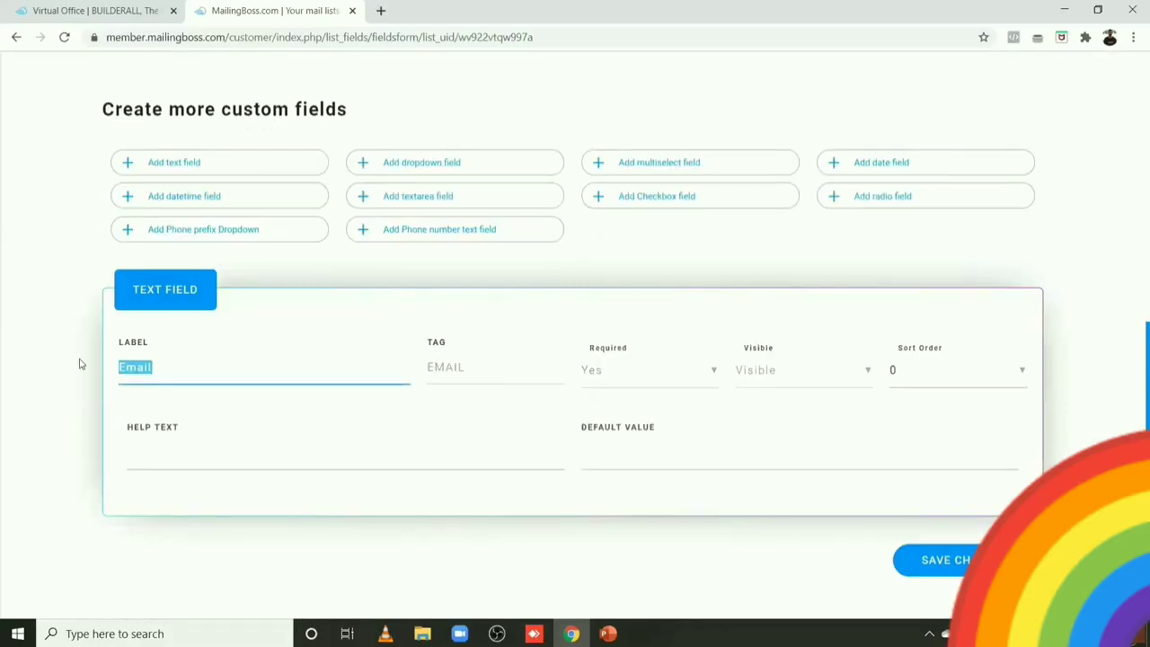
pyautogui.click(169, 165)
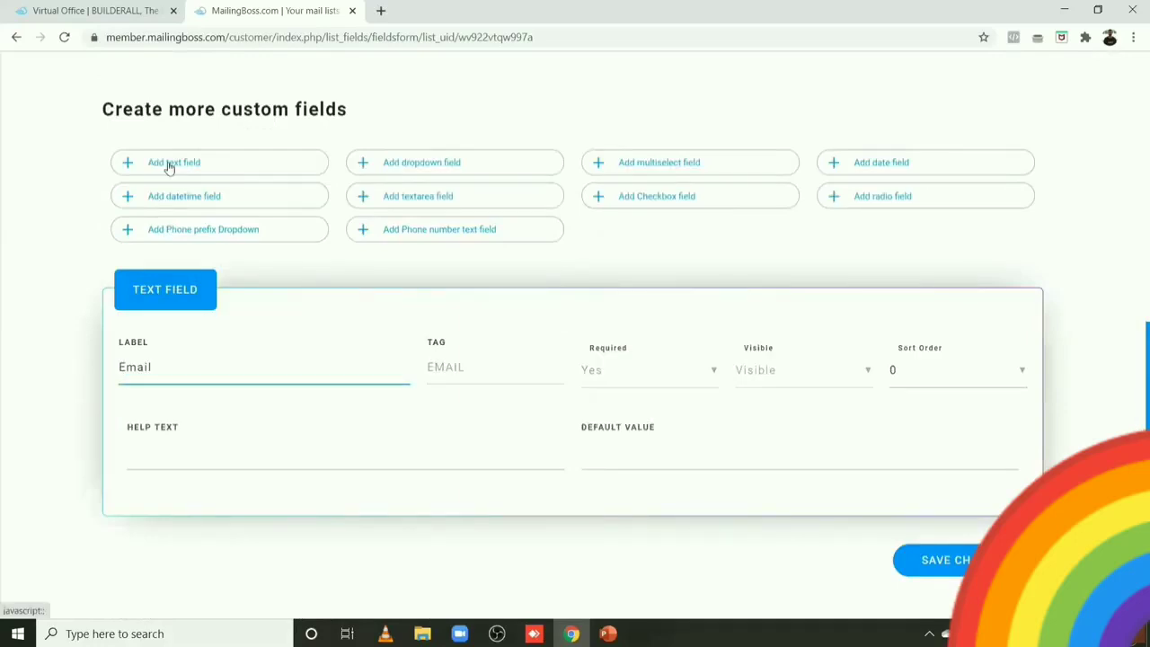
pyautogui.click(147, 369)
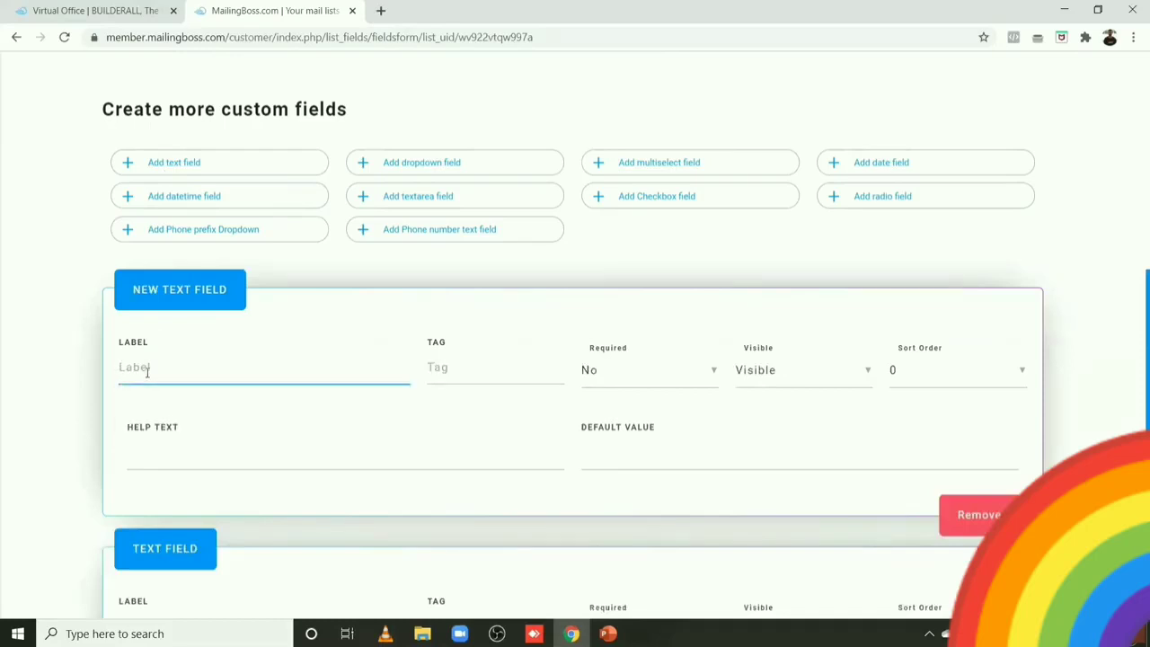
pyautogui.write('First Name')
pyautogui.click(447, 374)
pyautogui.click(456, 405)
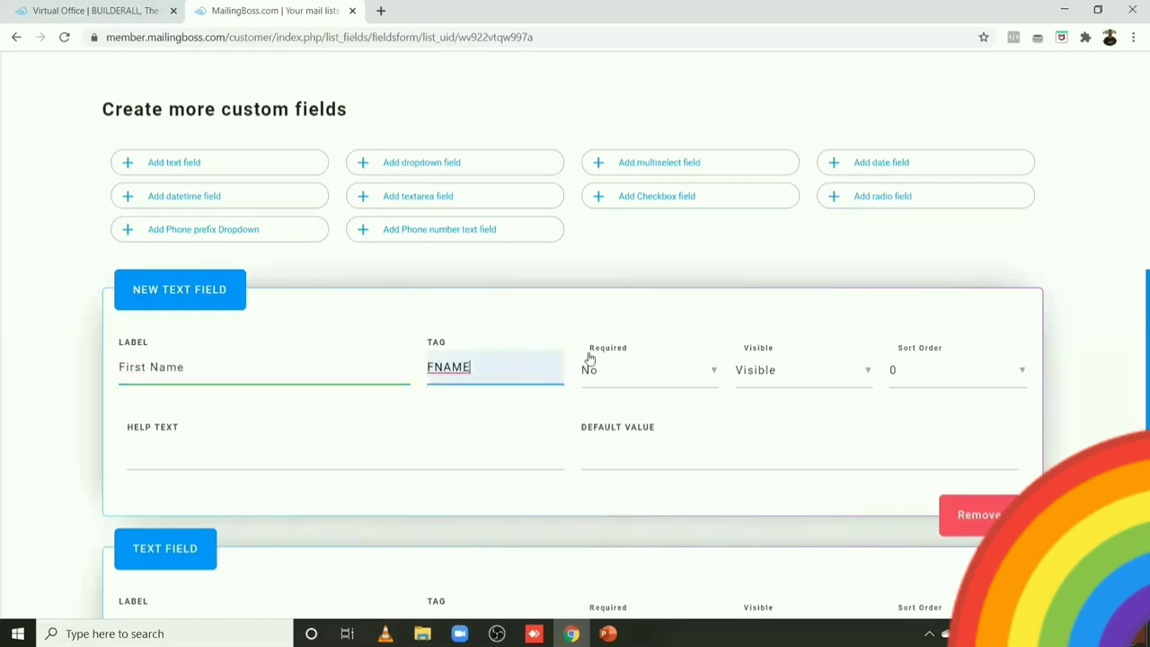
pyautogui.click(636, 380)
pyautogui.click(617, 384)
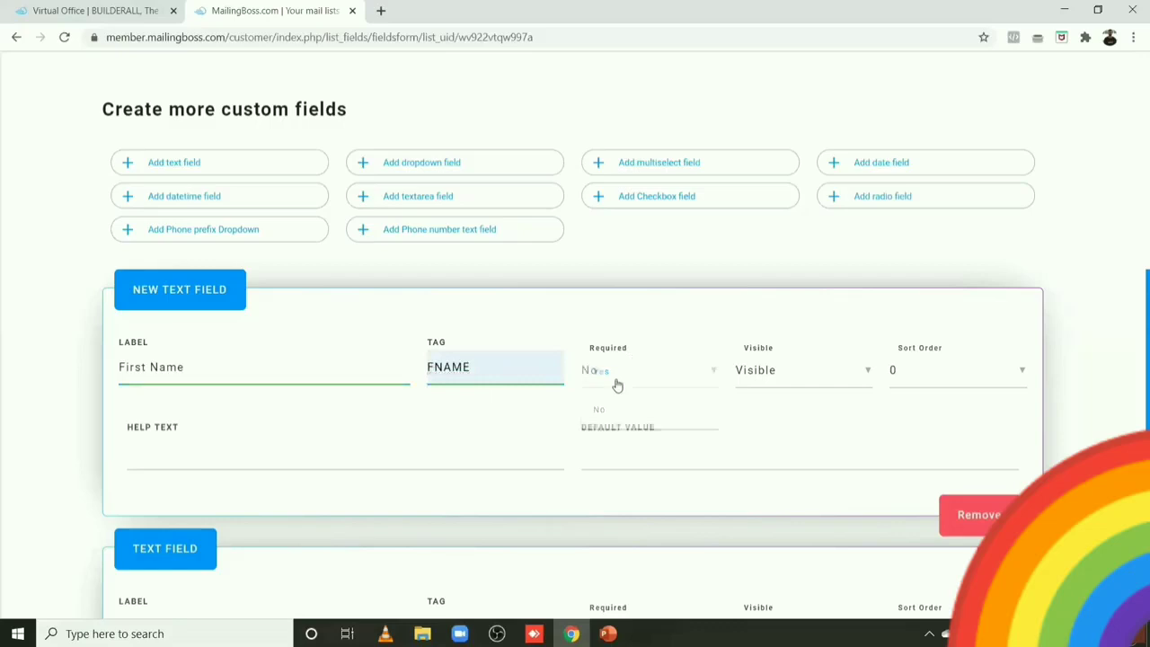
# - Set the Email field's sort order to 1 and save the list's custom fields
pyautogui.scroll(-3, 1132, 346)
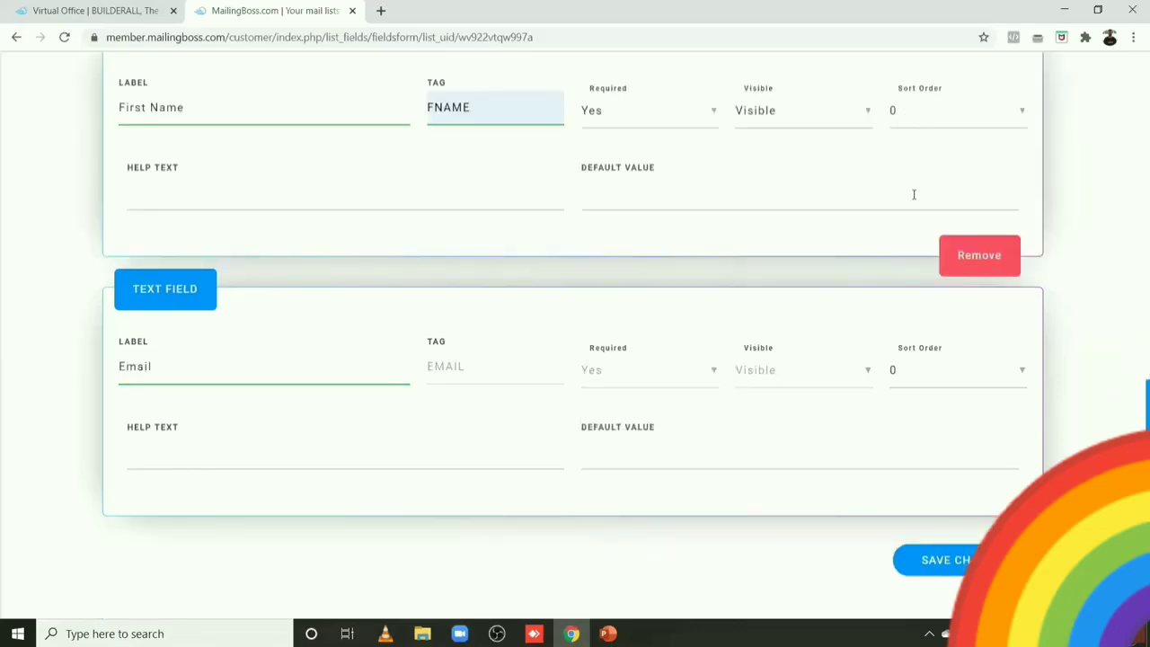
pyautogui.click(914, 377)
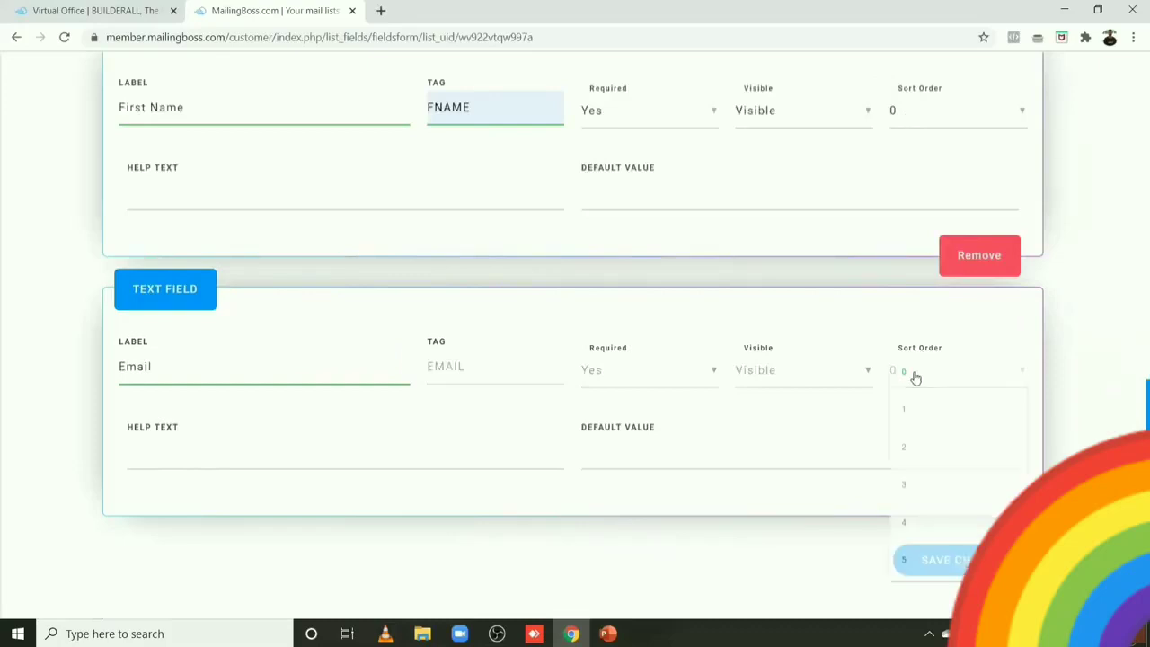
pyautogui.click(917, 421)
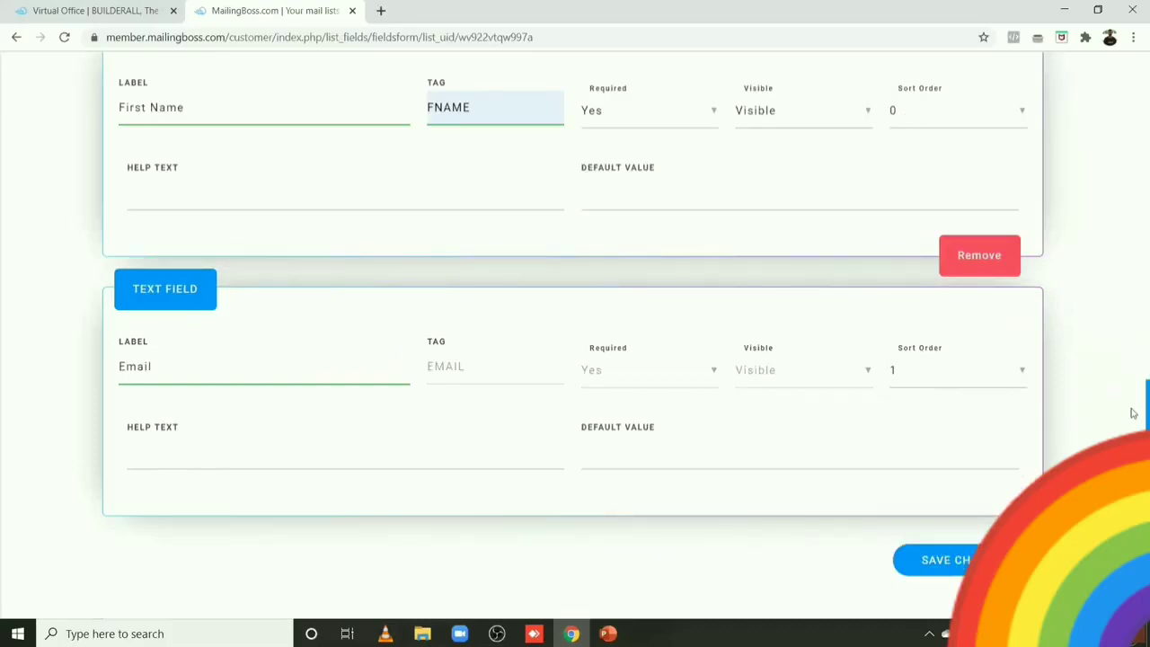
pyautogui.click(930, 560)
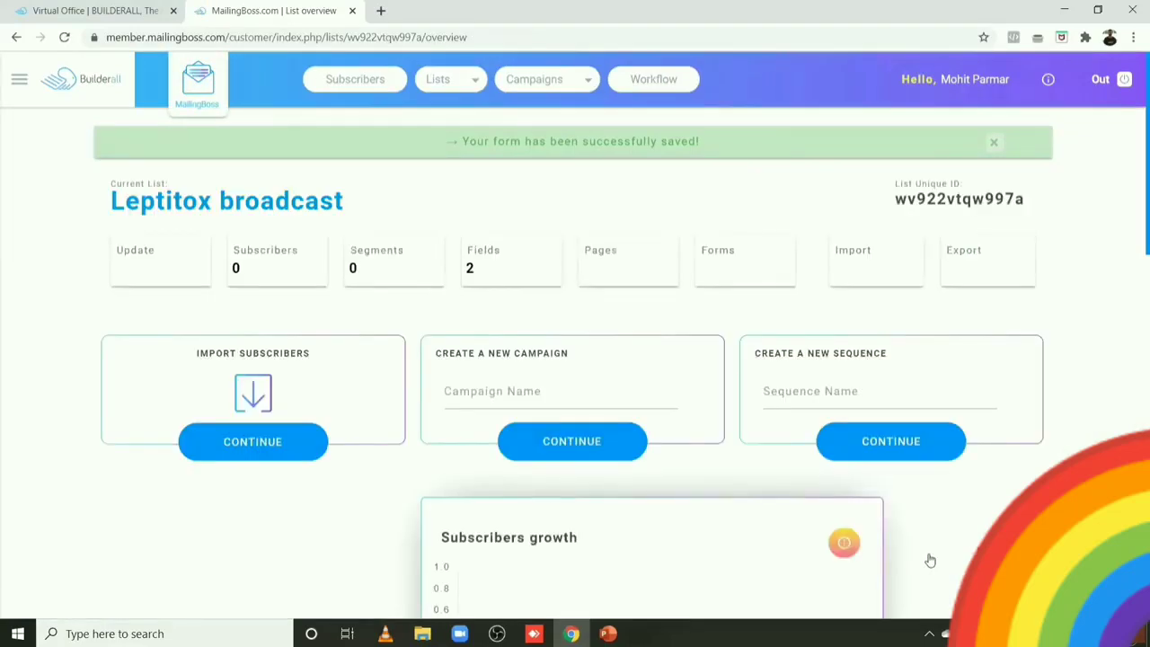
# - Open the workflow builder and place an Email Sequence element in the upper part of the canvas
pyautogui.click(632, 81)
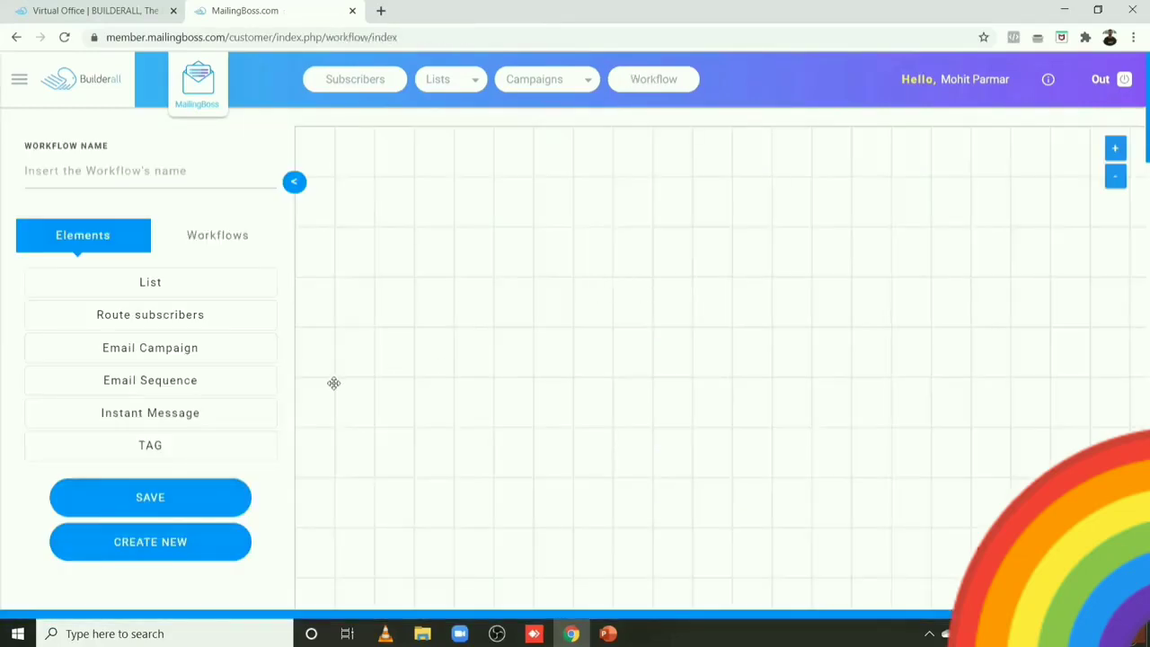
pyautogui.moveTo(123, 379); pyautogui.dragTo(411, 213)
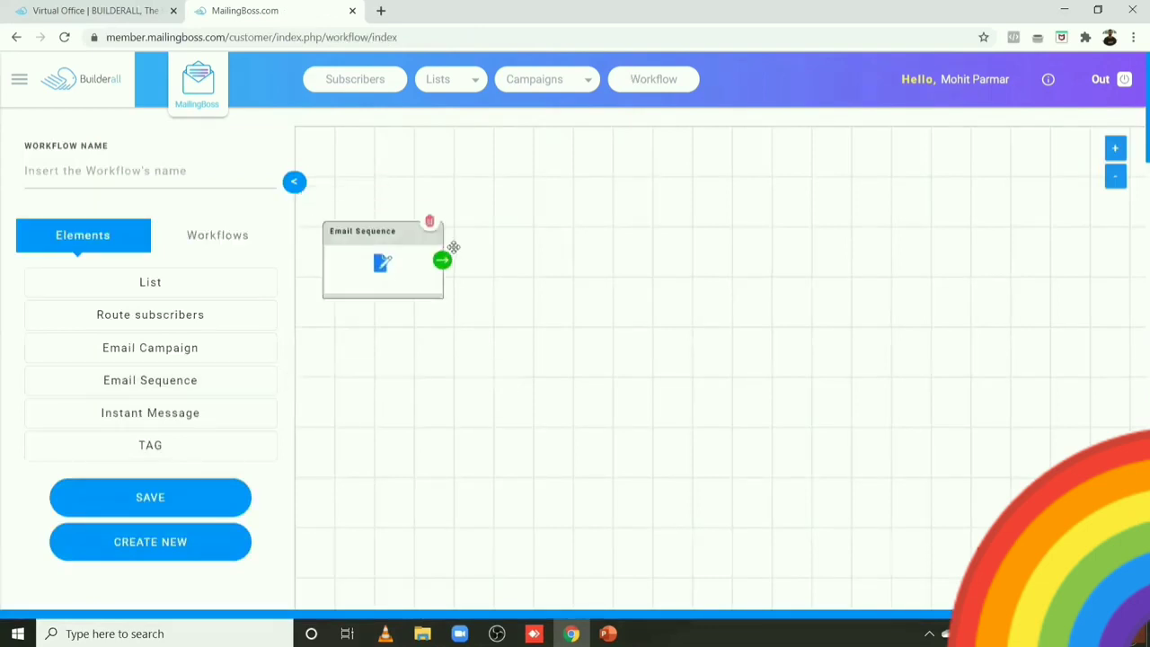
pyautogui.moveTo(363, 246); pyautogui.dragTo(403, 218)
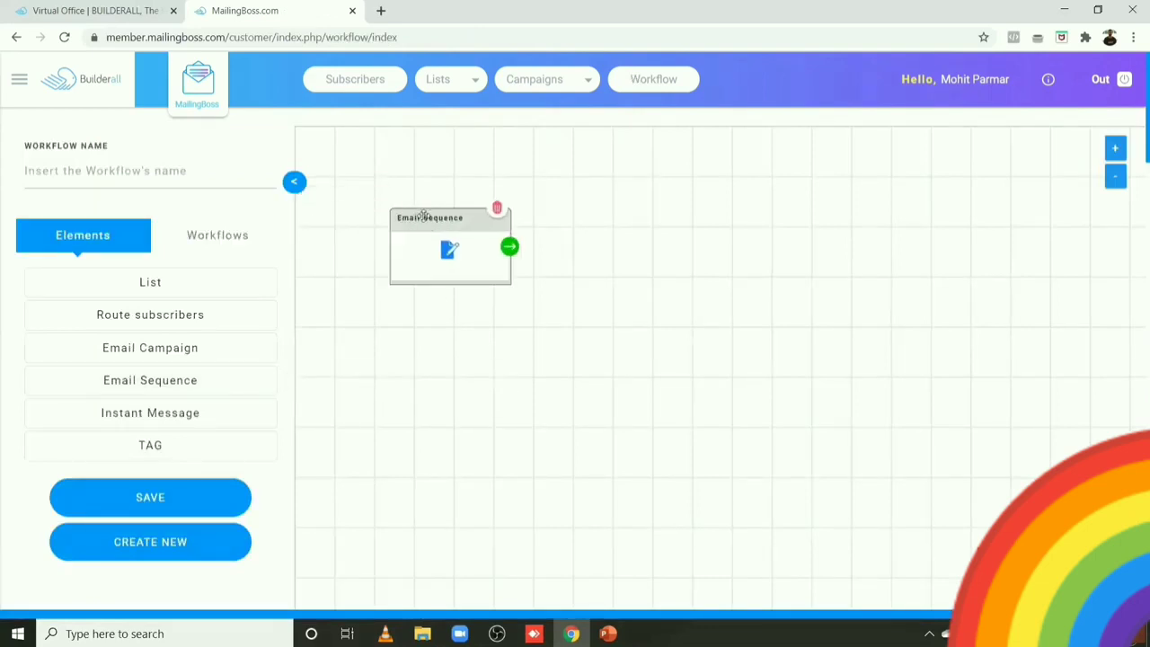
# - Assign the "leptitox Email Follow Ups" sequence to the Email Sequence element
pyautogui.click(451, 253)
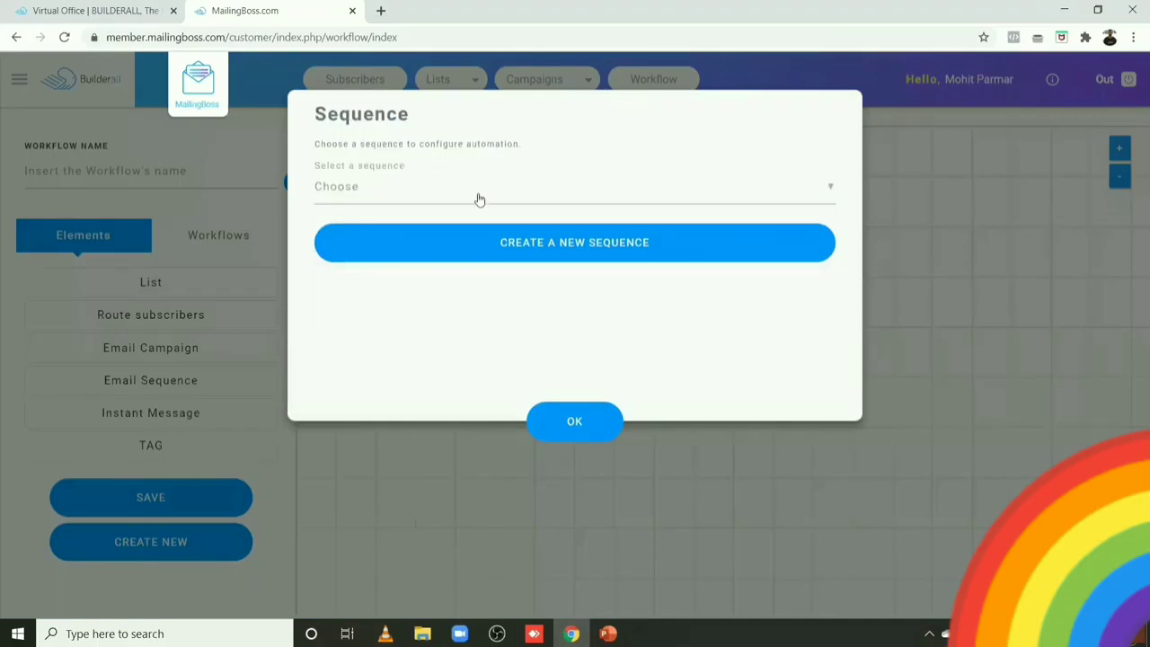
pyautogui.click(479, 197)
pyautogui.click(452, 231)
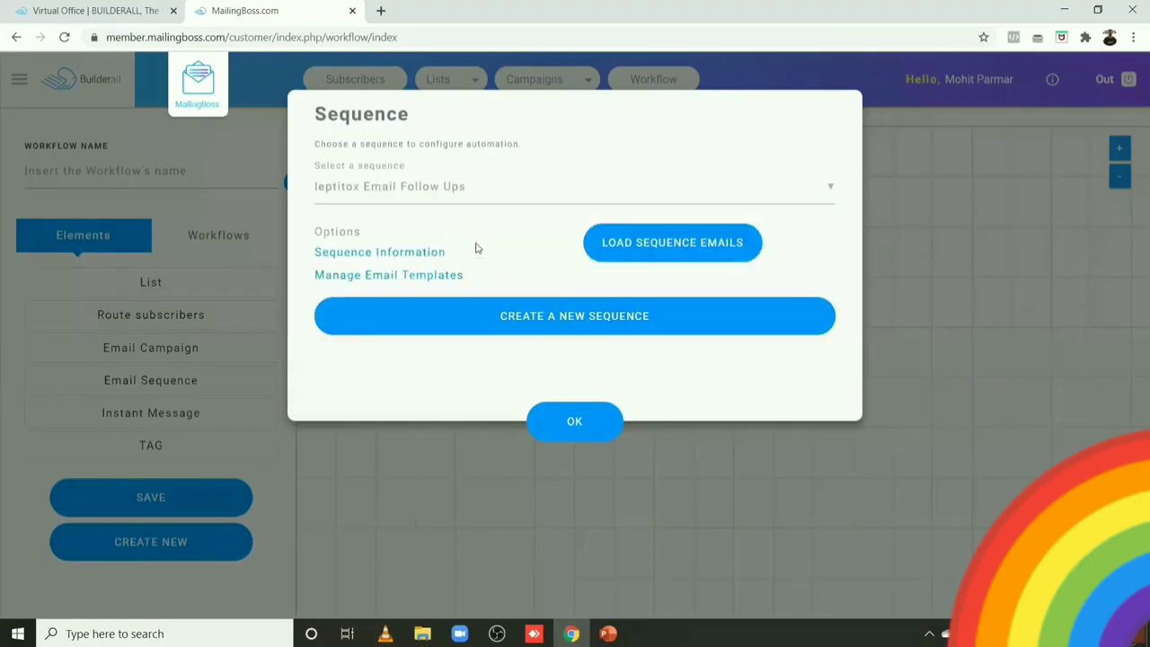
pyautogui.click(573, 418)
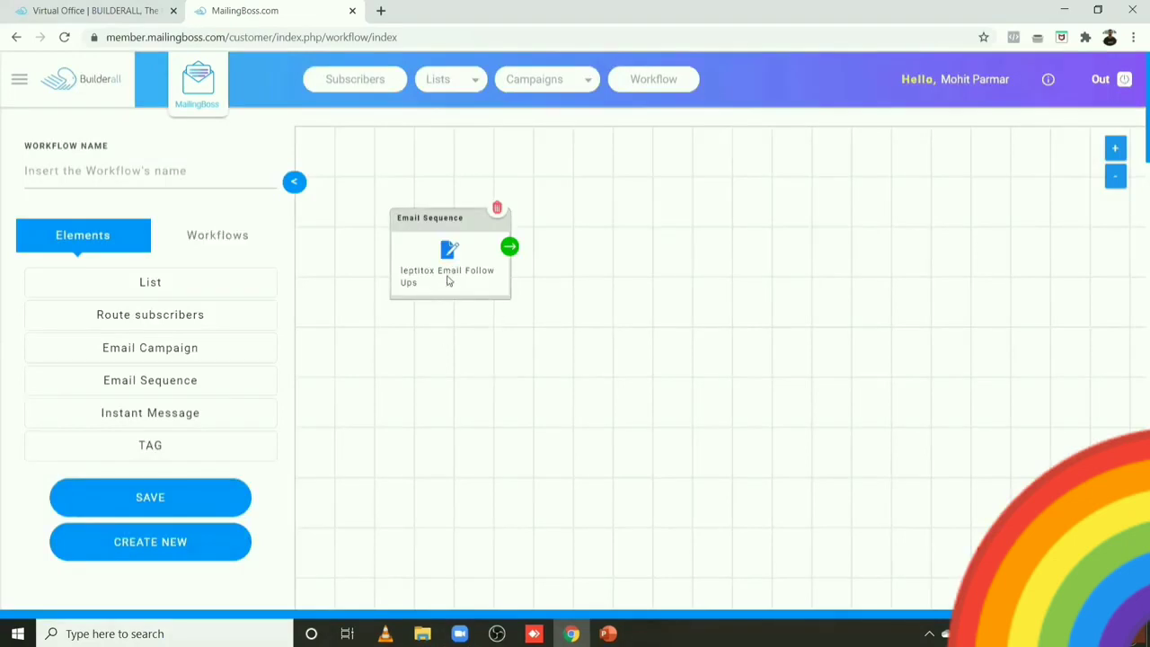
# - Add an autoresponder email after the Email Sequence element, using the campaign "Second E-mail (Autoresponder/After Subscribe)"
pyautogui.click(510, 247)
pyautogui.click(579, 234)
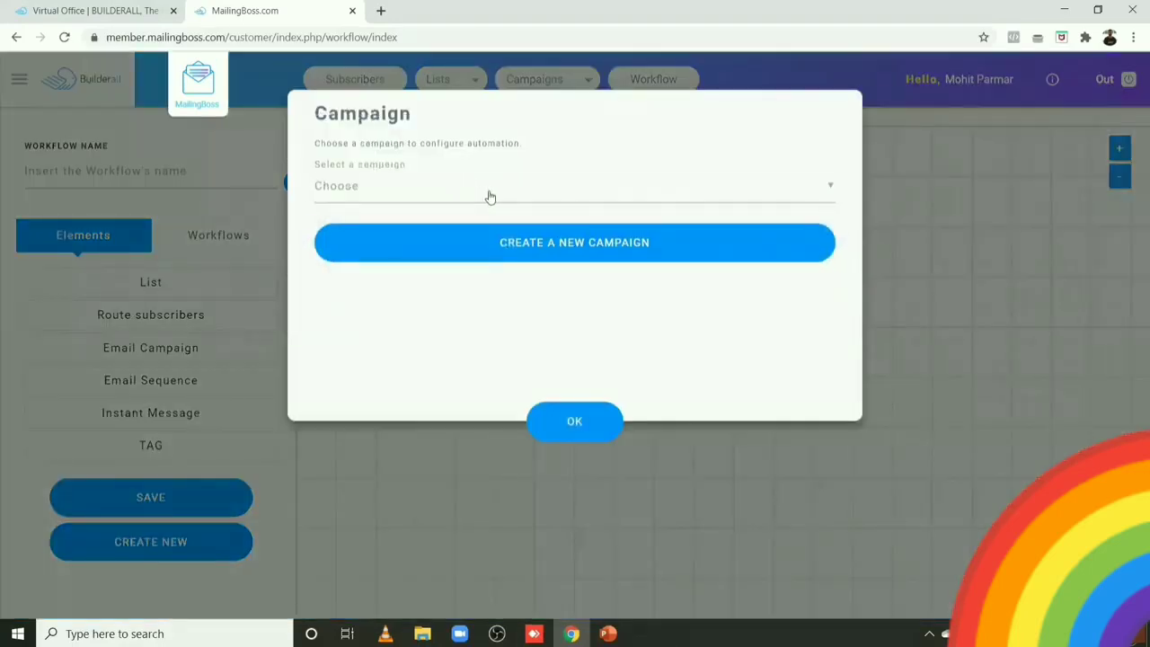
pyautogui.click(490, 189)
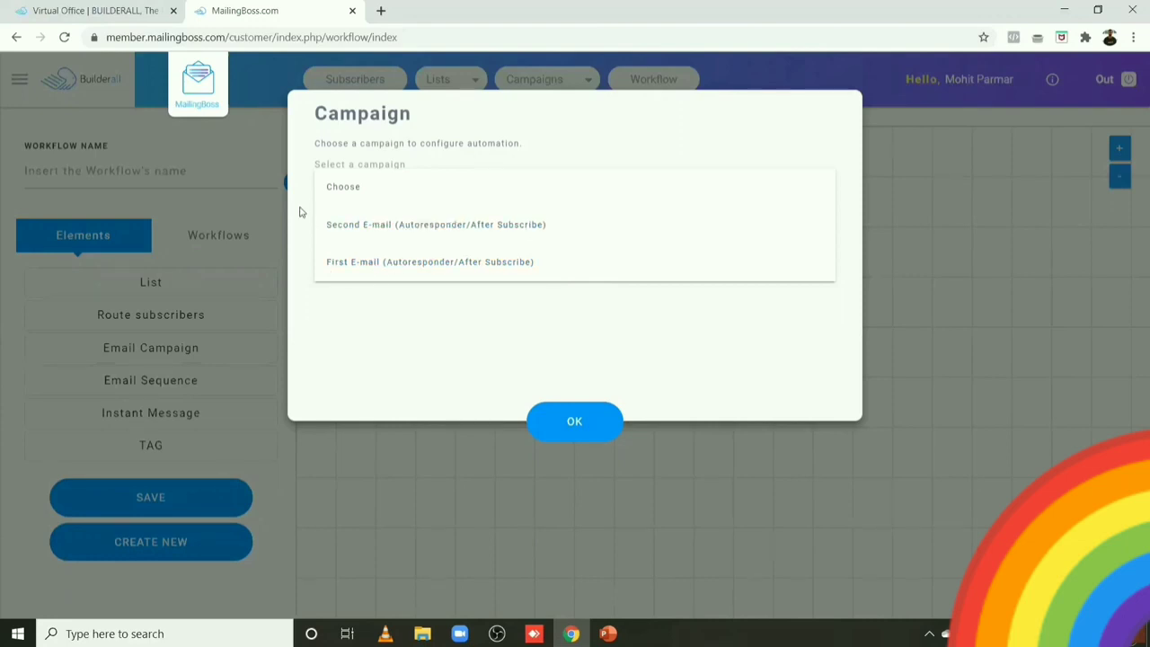
pyautogui.click(368, 226)
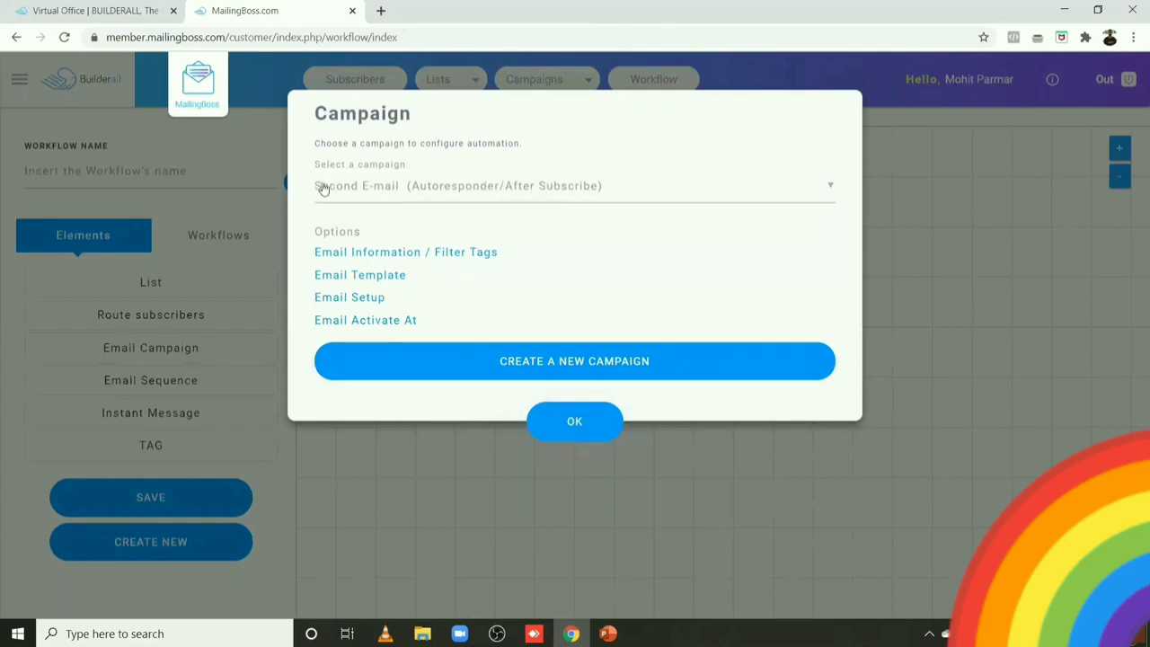
pyautogui.moveTo(314, 185); pyautogui.dragTo(350, 186)
pyautogui.moveTo(541, 174); pyautogui.dragTo(612, 187)
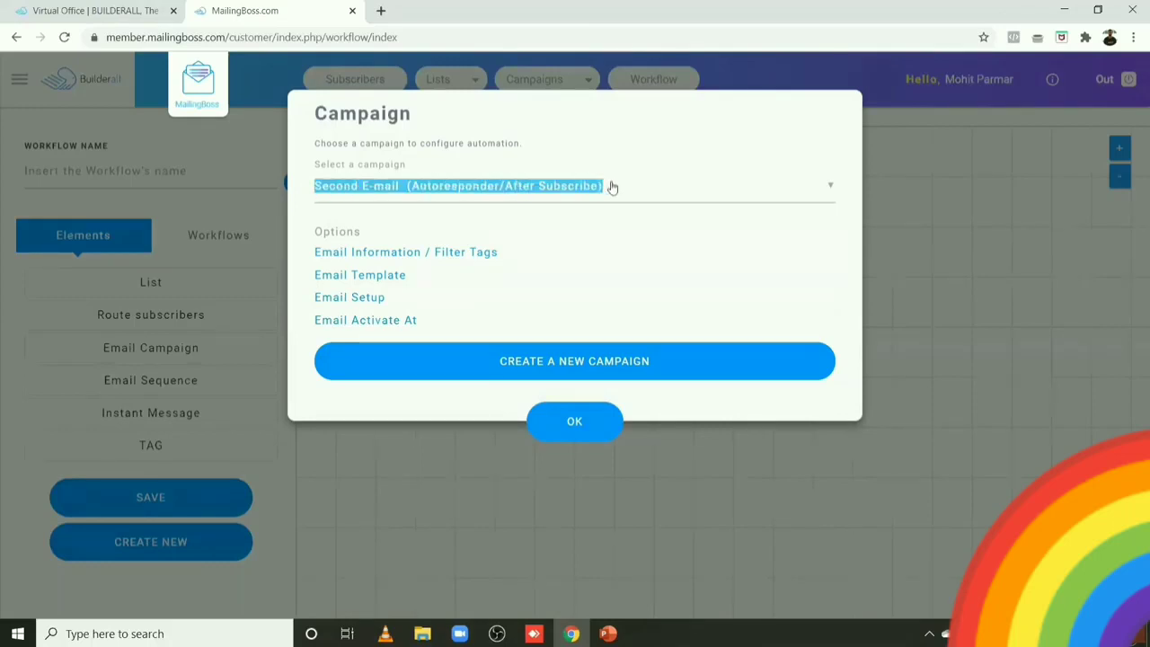
pyautogui.click(612, 186)
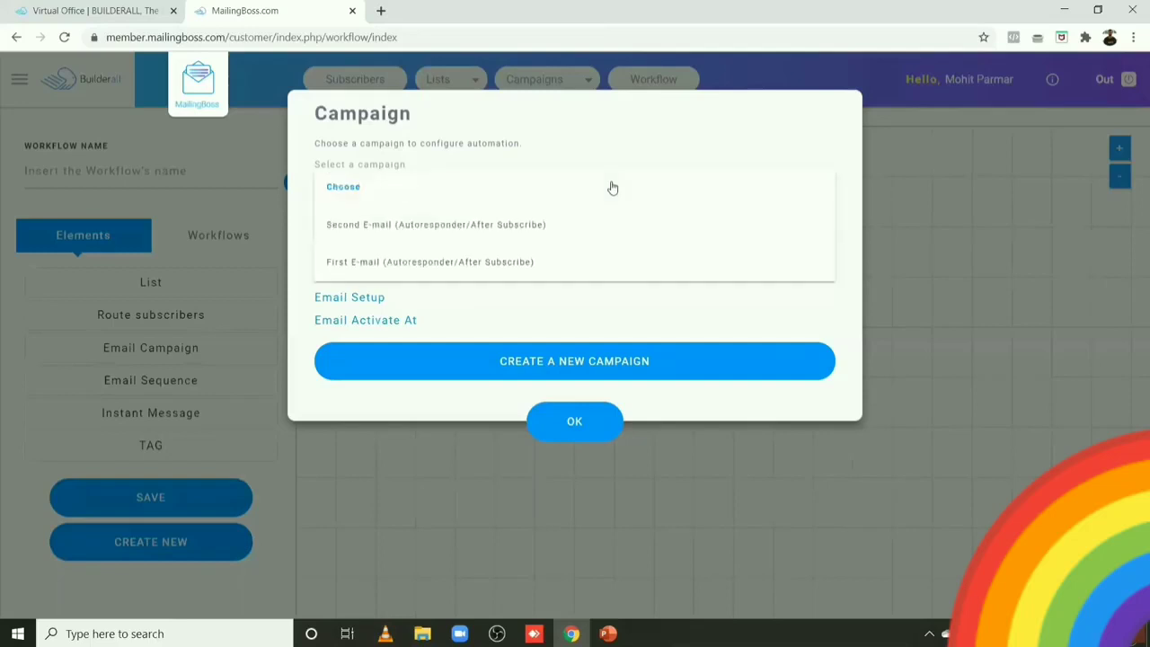
pyautogui.click(612, 187)
pyautogui.click(608, 185)
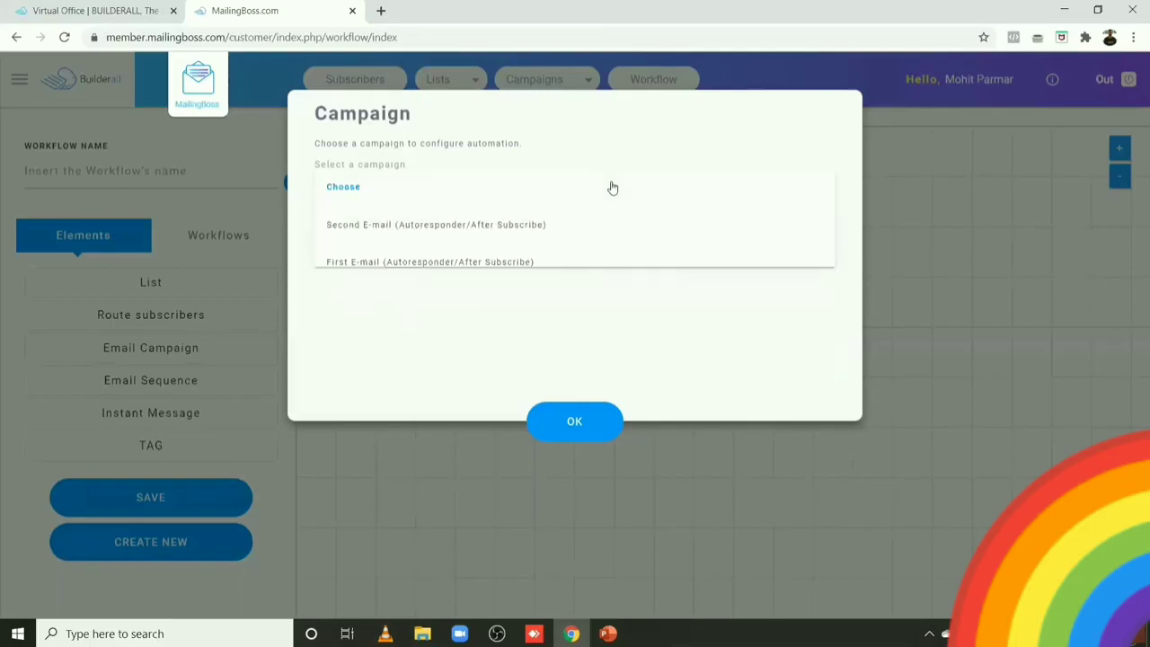
pyautogui.click(530, 224)
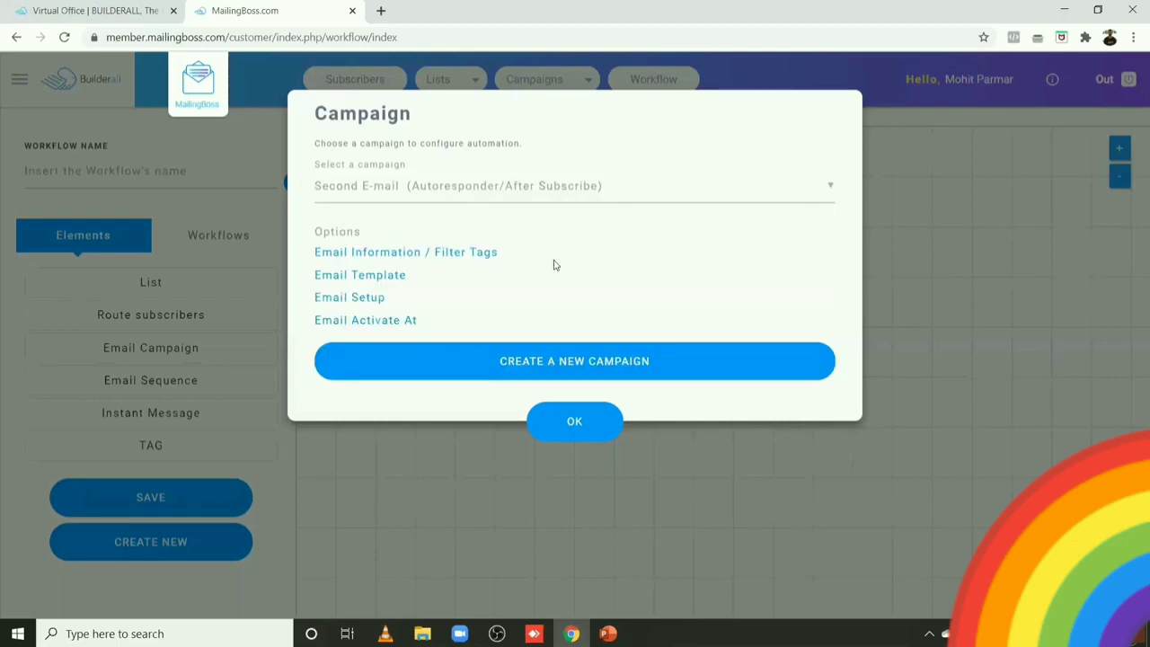
pyautogui.click(570, 428)
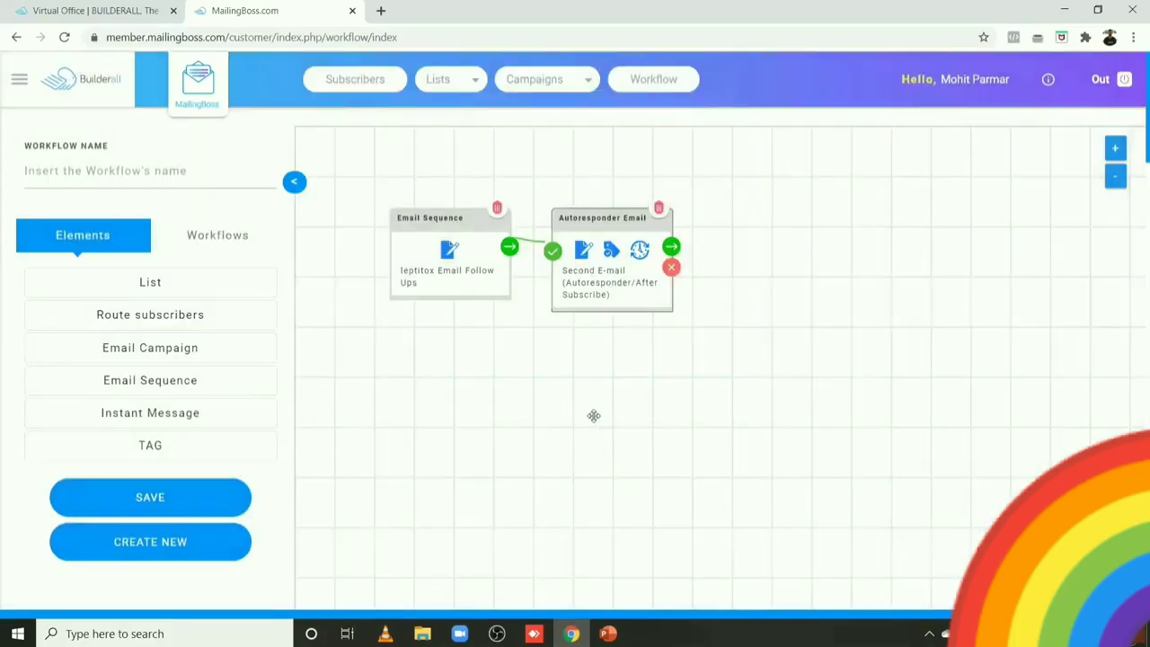
# - Add a Move subscriber action after the autoresponder email, targeting the "Leptitox broadcast" list with no time delay
pyautogui.click(671, 249)
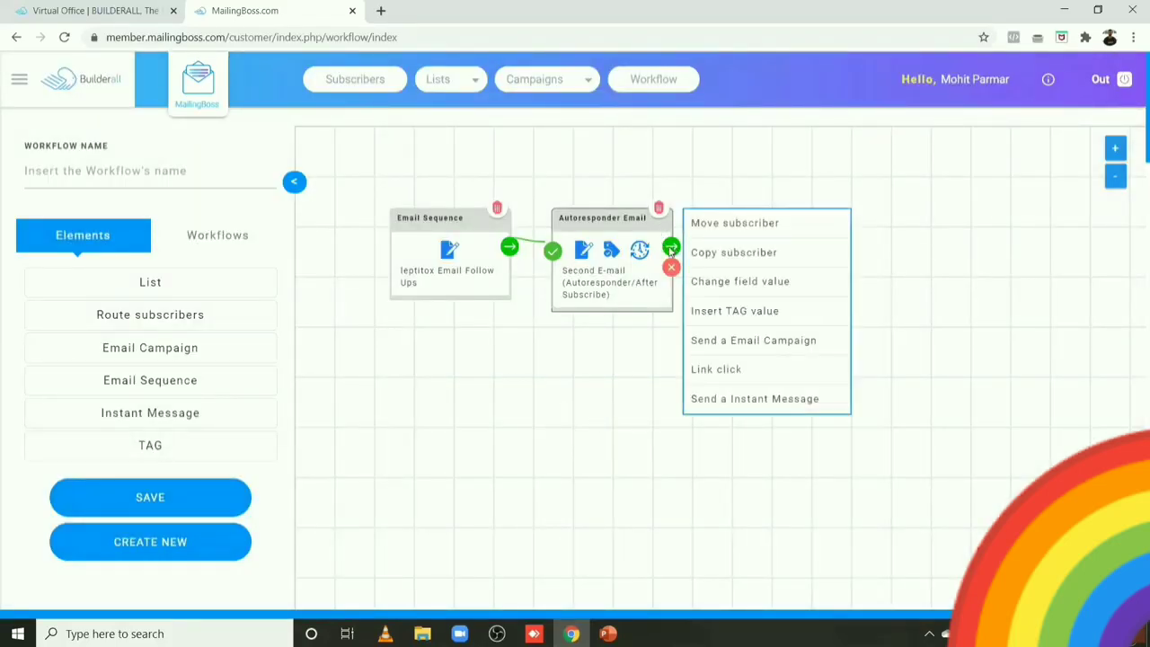
pyautogui.click(743, 224)
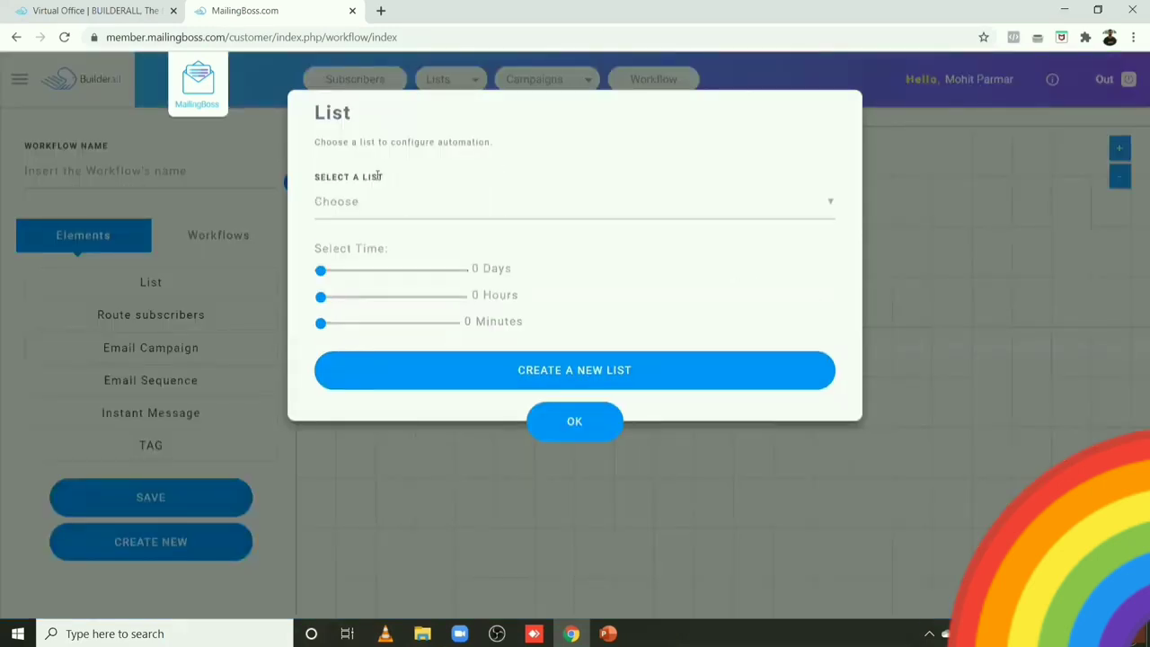
pyautogui.click(488, 213)
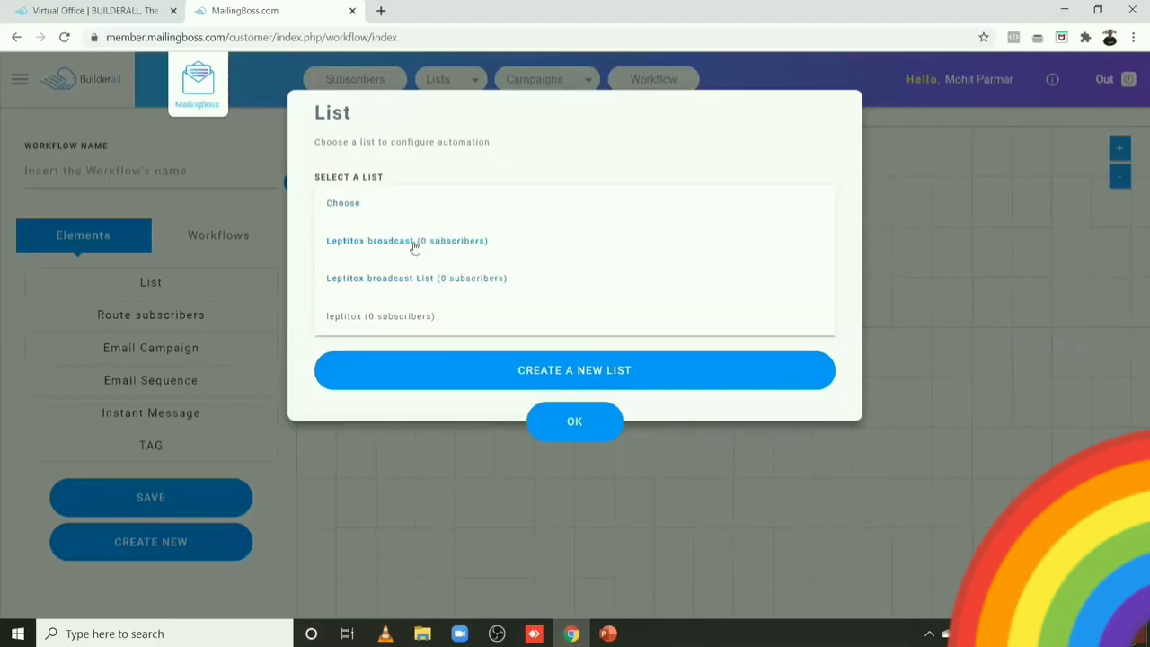
pyautogui.click(382, 243)
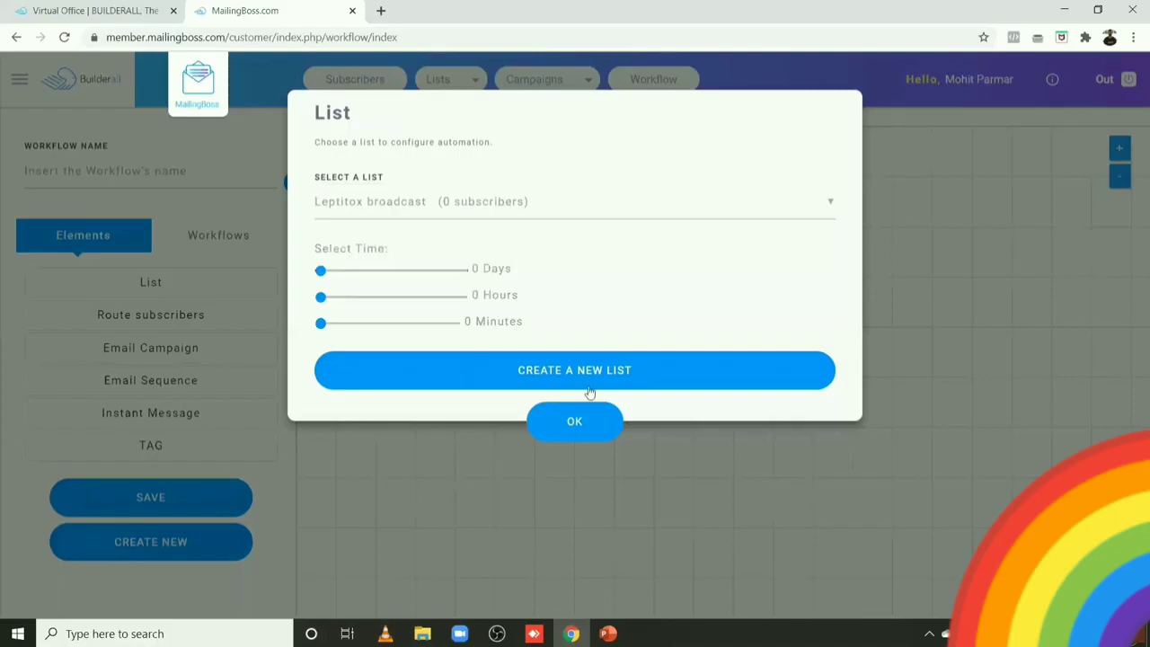
pyautogui.click(568, 426)
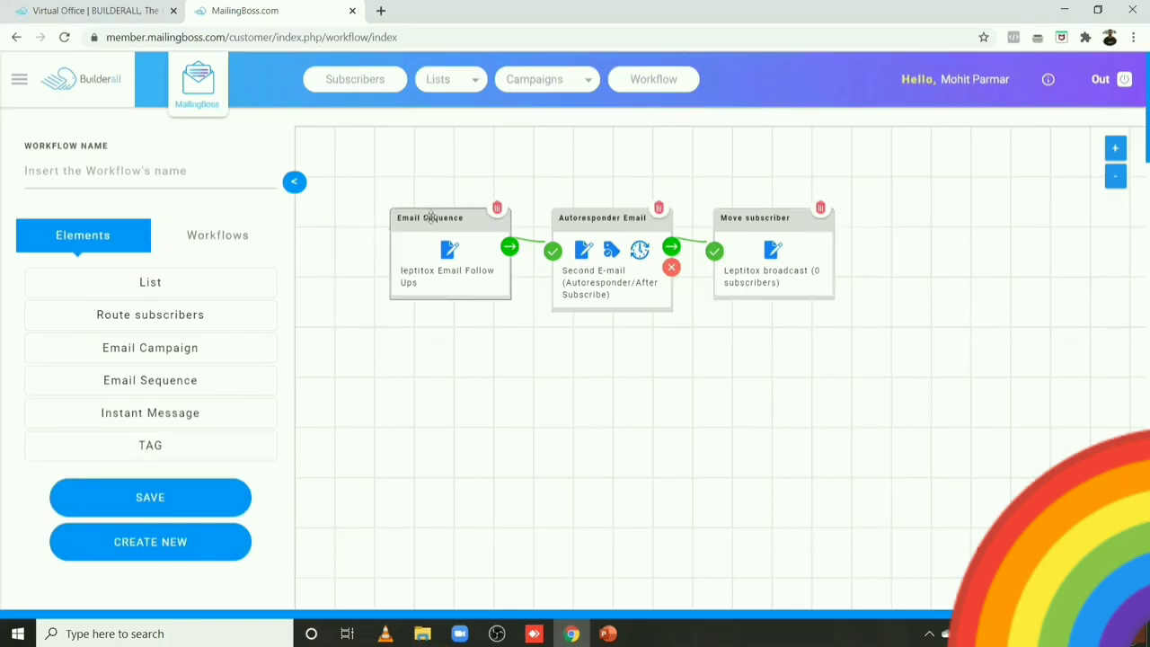
# - Space the three workflow elements farther apart in a horizontal row on the canvas
pyautogui.moveTo(431, 218)
pyautogui.mouseDown()
pyautogui.moveTo(415, 217)
pyautogui.moveTo(411, 198)
pyautogui.moveTo(409, 223)
pyautogui.mouseUp()
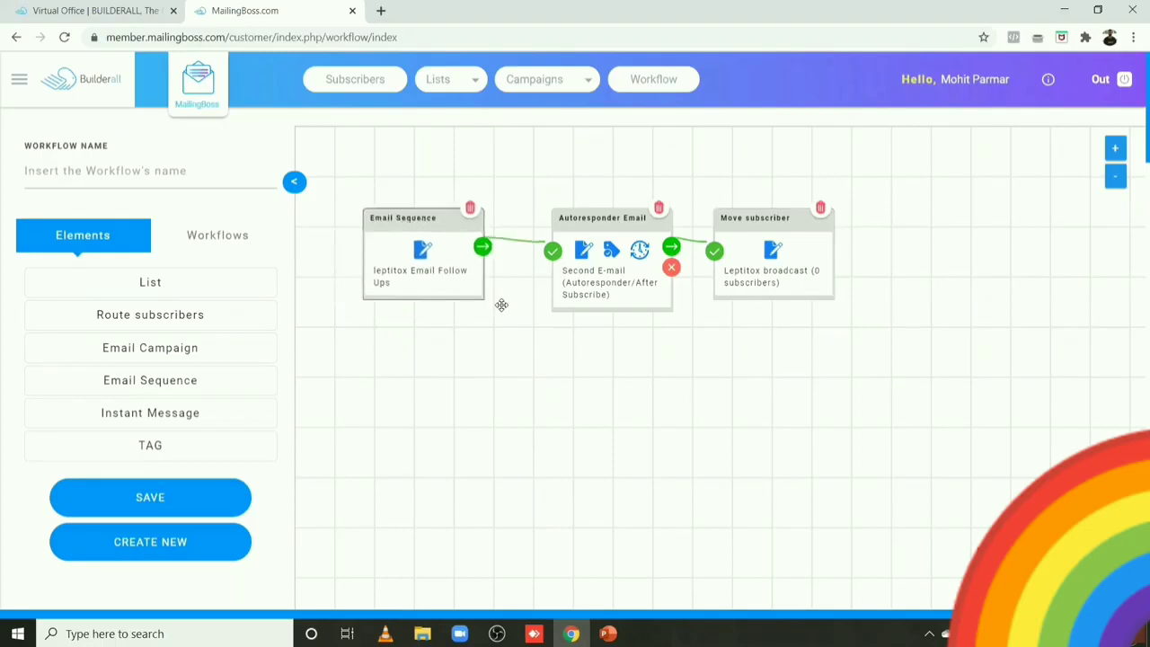
pyautogui.moveTo(596, 220); pyautogui.dragTo(578, 219)
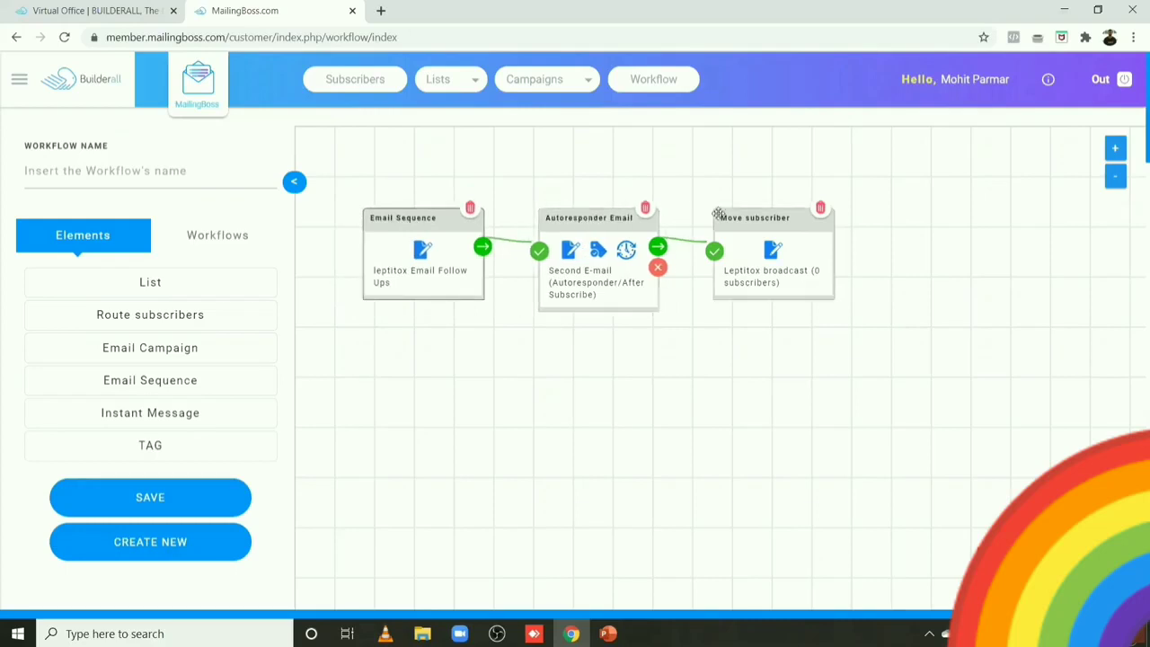
pyautogui.moveTo(757, 220)
pyautogui.mouseDown()
pyautogui.moveTo(789, 221)
pyautogui.moveTo(737, 221)
pyautogui.moveTo(773, 221)
pyautogui.mouseUp()
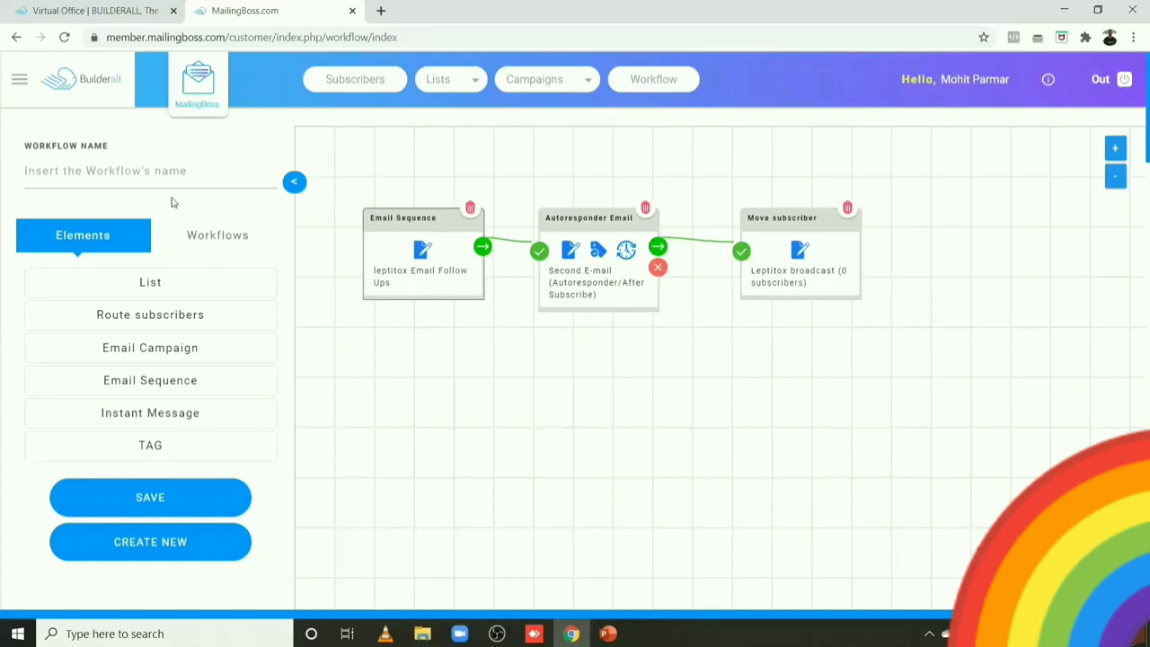
# - Name the workflow "Leptitox broadcast" and save it
pyautogui.click(130, 177)
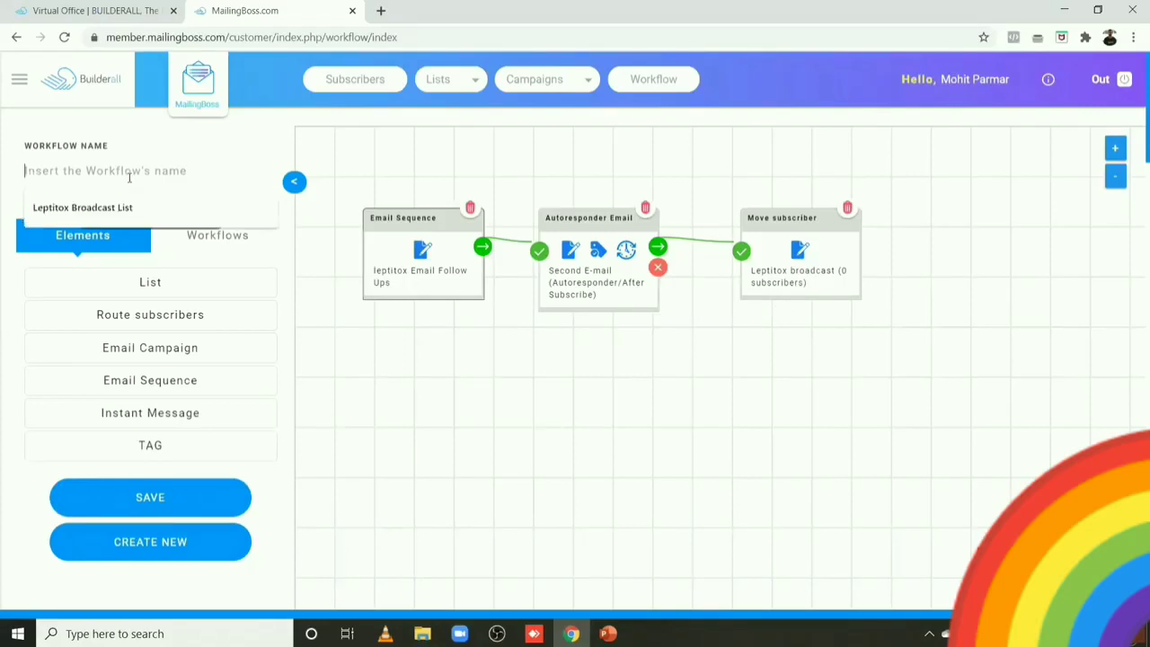
pyautogui.write('Leptitox broadcast')
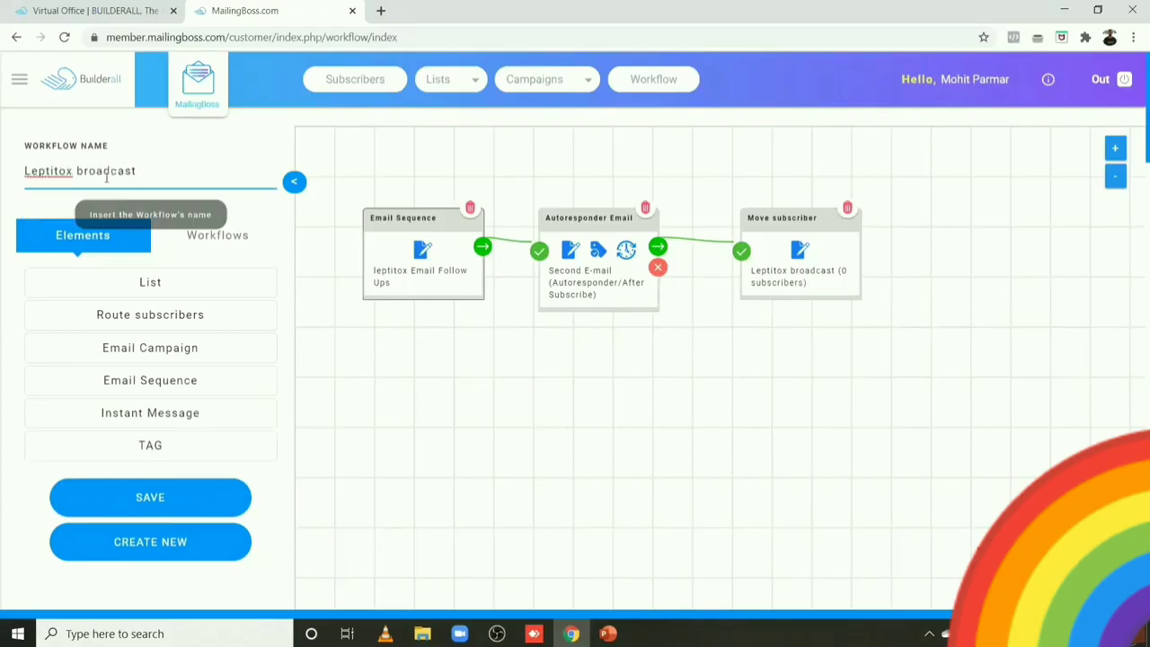
pyautogui.click(135, 496)
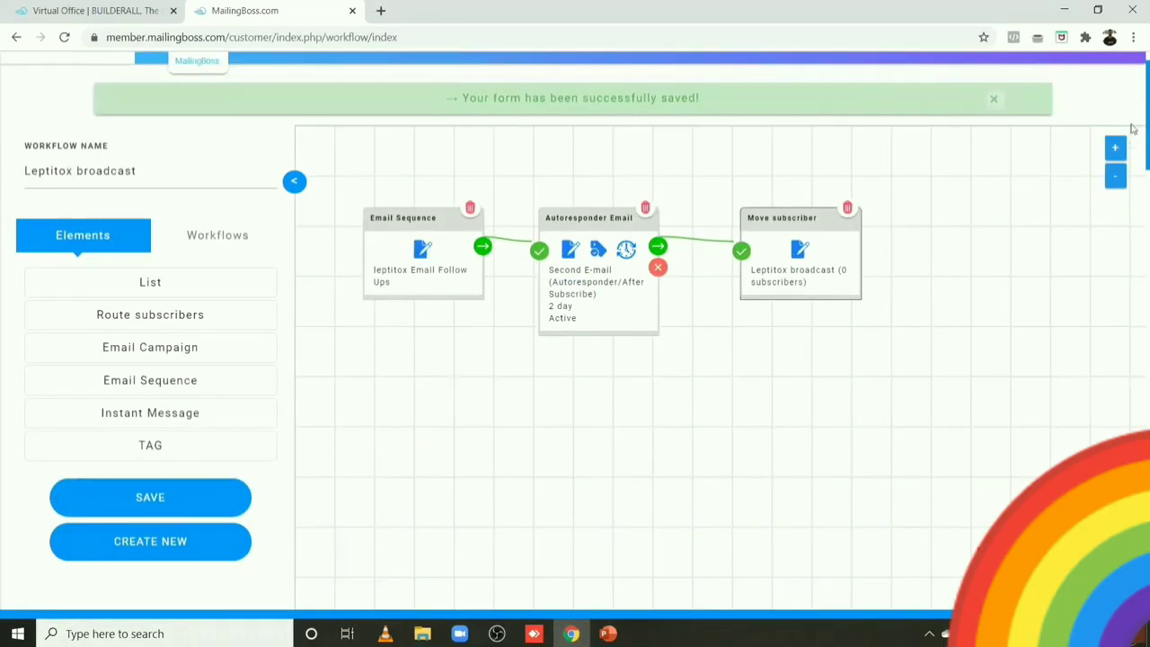
# - From the MailingBoss dashboard, start a new campaign named "Leptitox broadcast" for the "Leptitox broadcast" list
pyautogui.scroll(1, 678, 57)
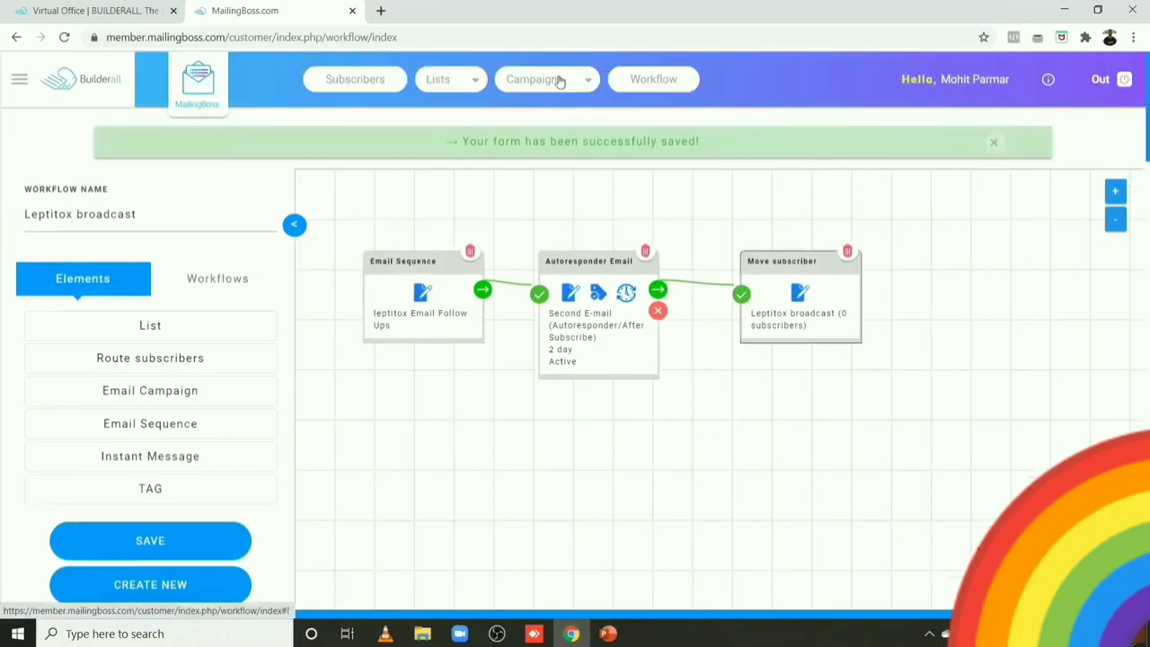
pyautogui.click(199, 81)
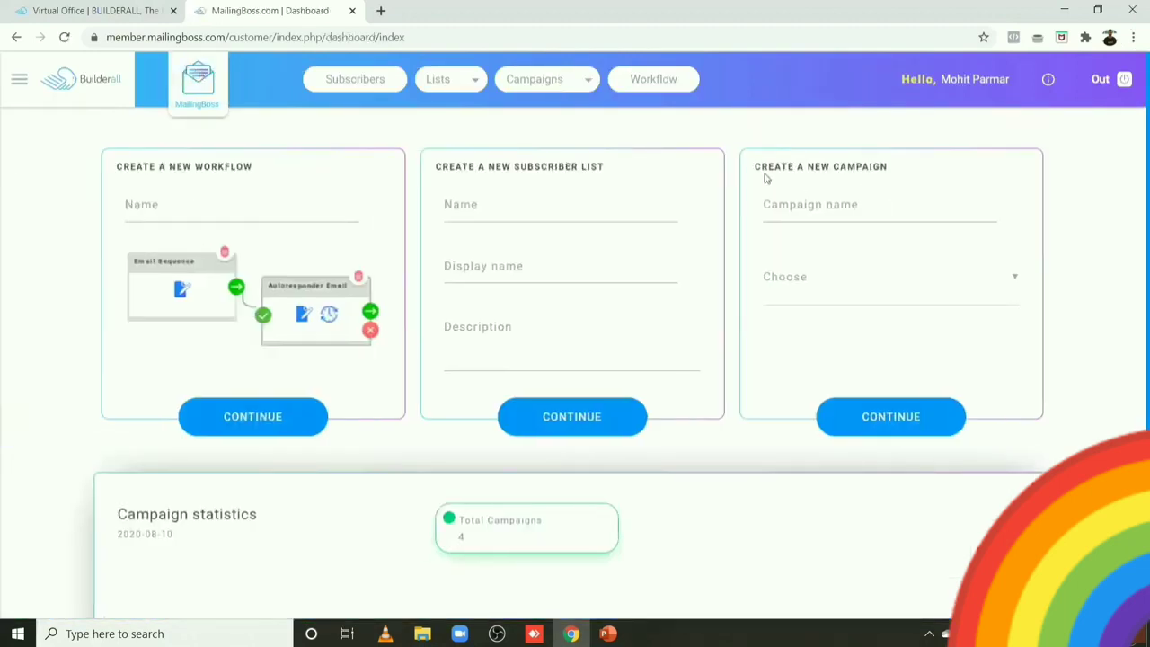
pyautogui.moveTo(758, 165); pyautogui.dragTo(889, 165)
pyautogui.click(834, 205)
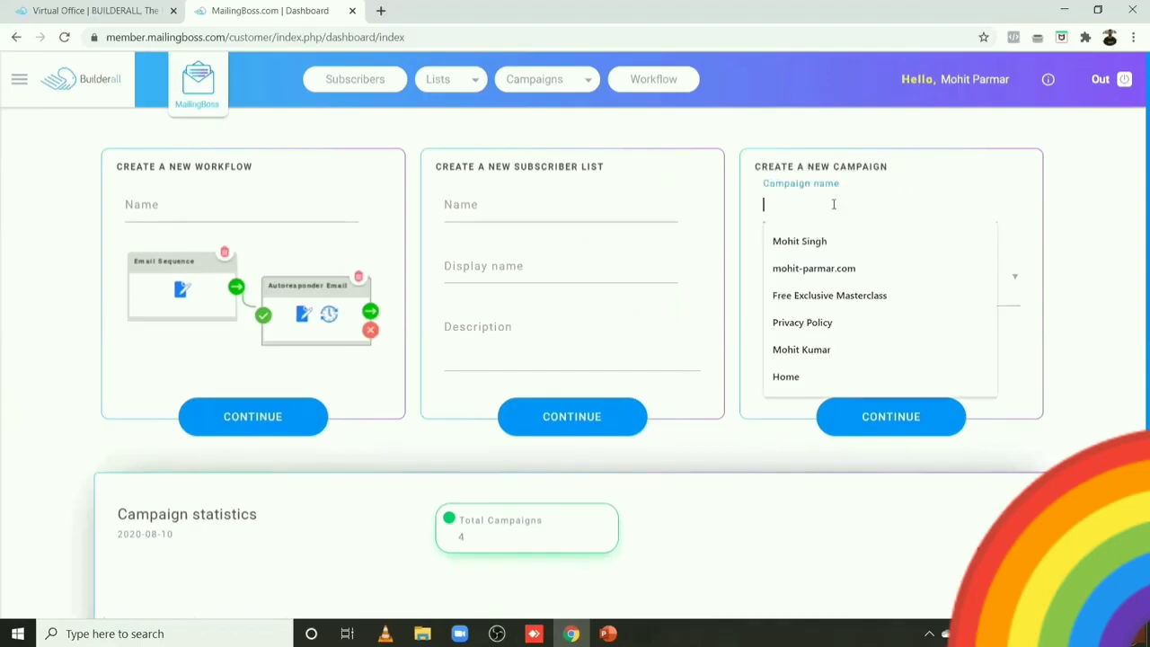
pyautogui.write('Leptitox broadcast')
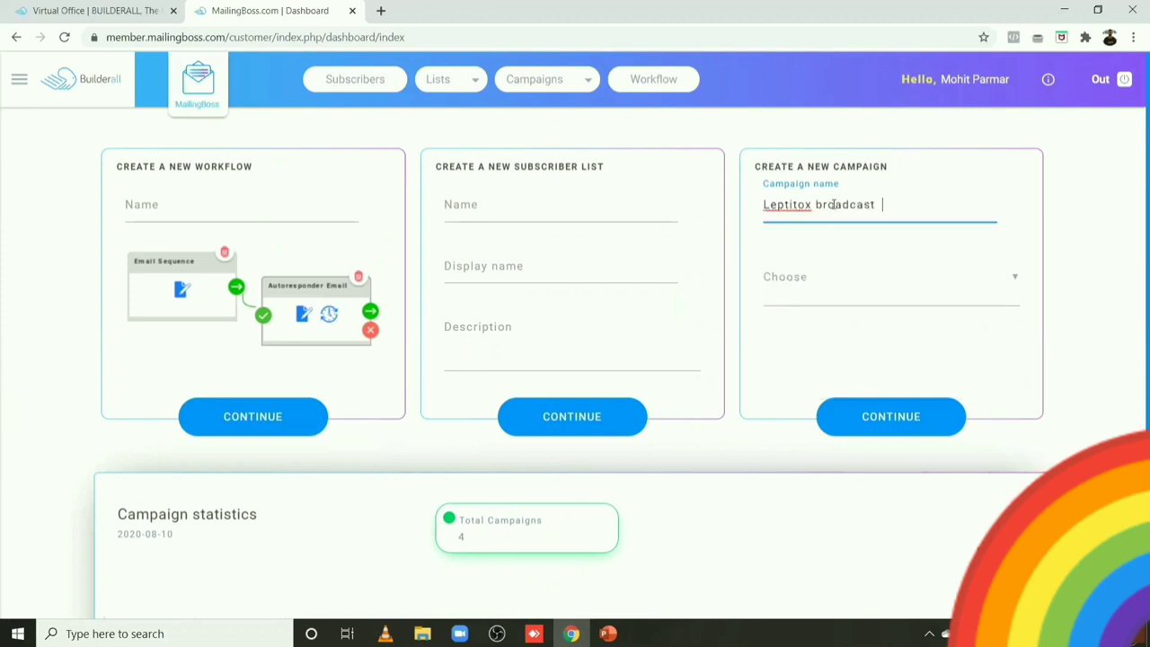
pyautogui.click(826, 293)
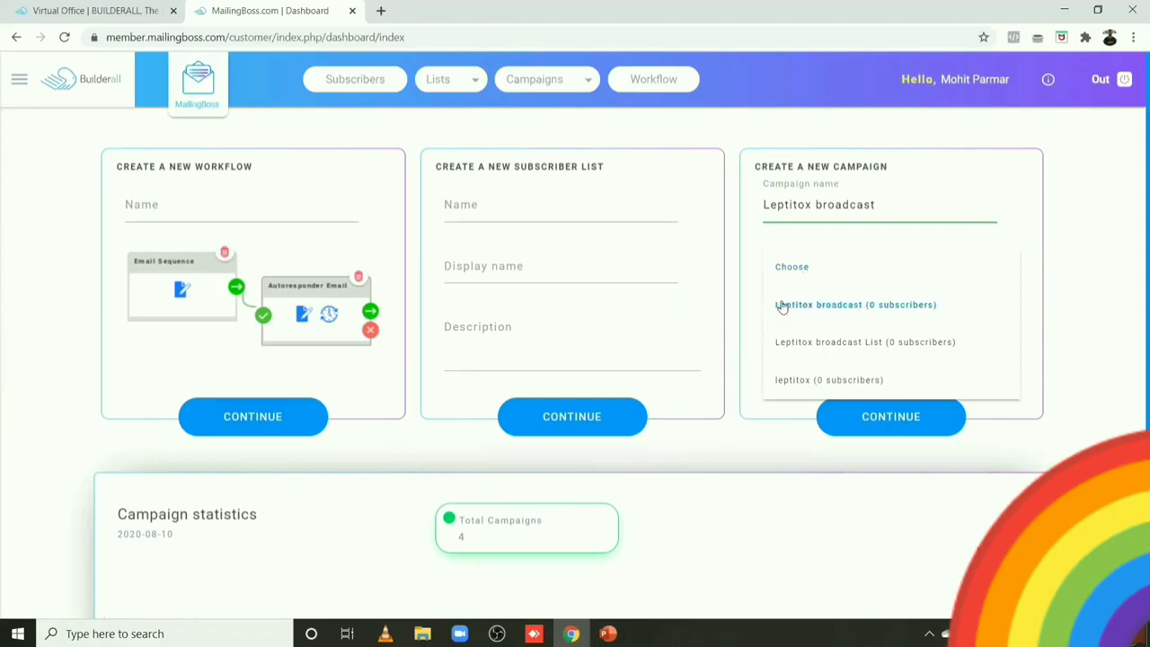
pyautogui.click(811, 305)
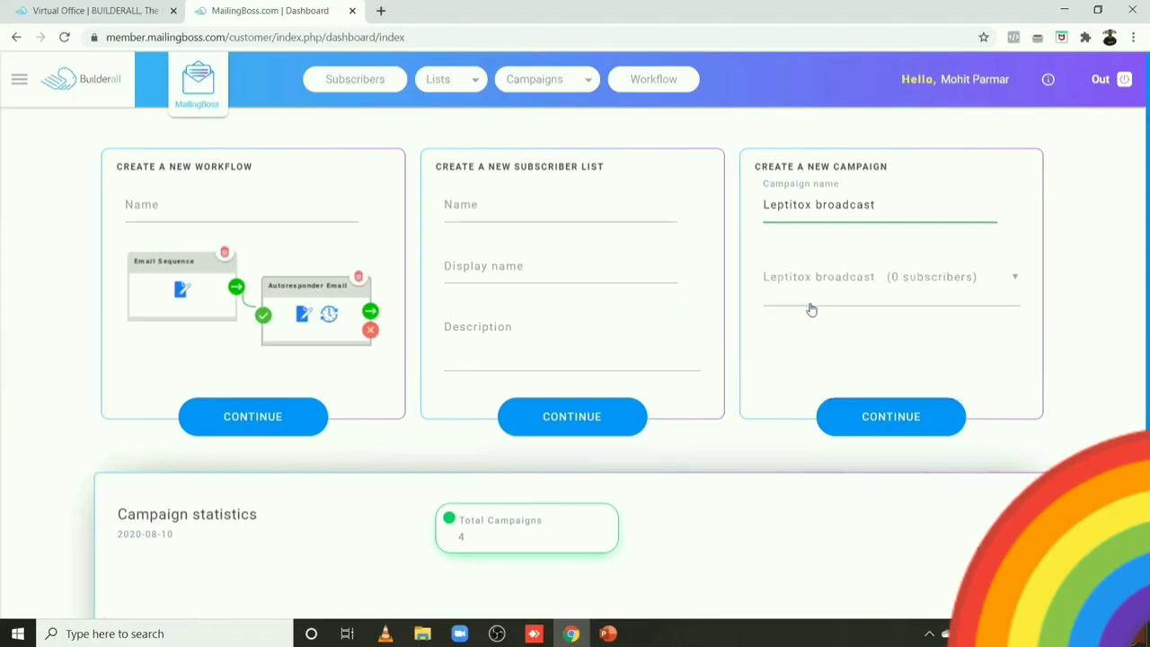
pyautogui.click(879, 411)
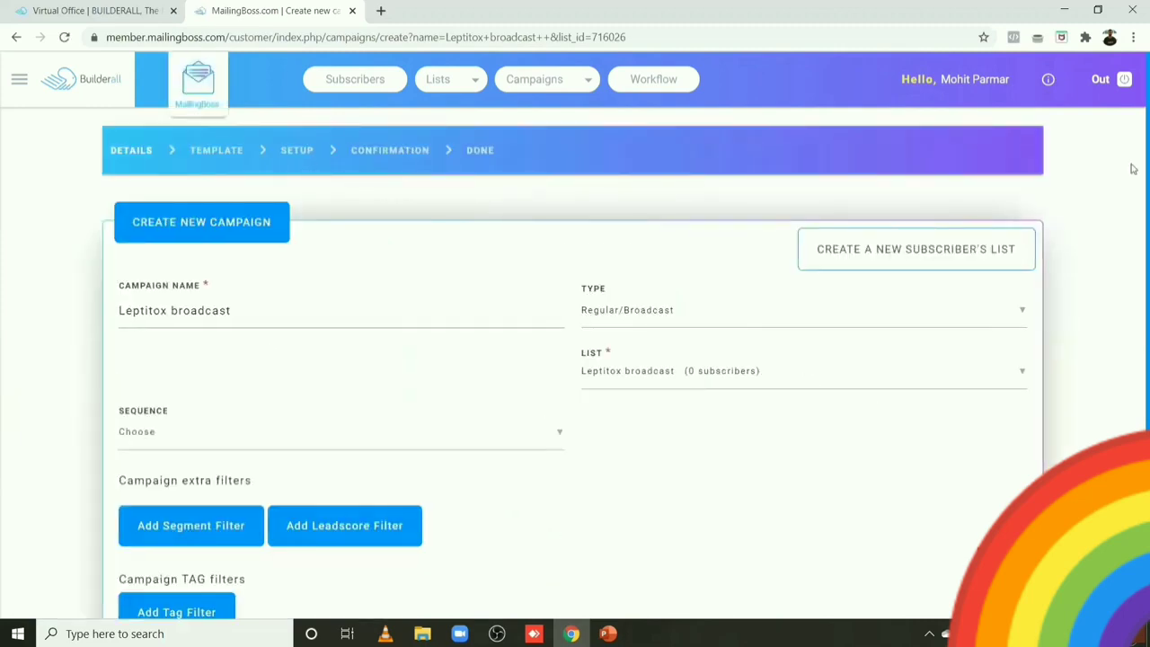
# - Keep the campaign type as Regular/Broadcast with no sequence chosen, and save the campaign details
pyautogui.scroll(-2, 1132, 221)
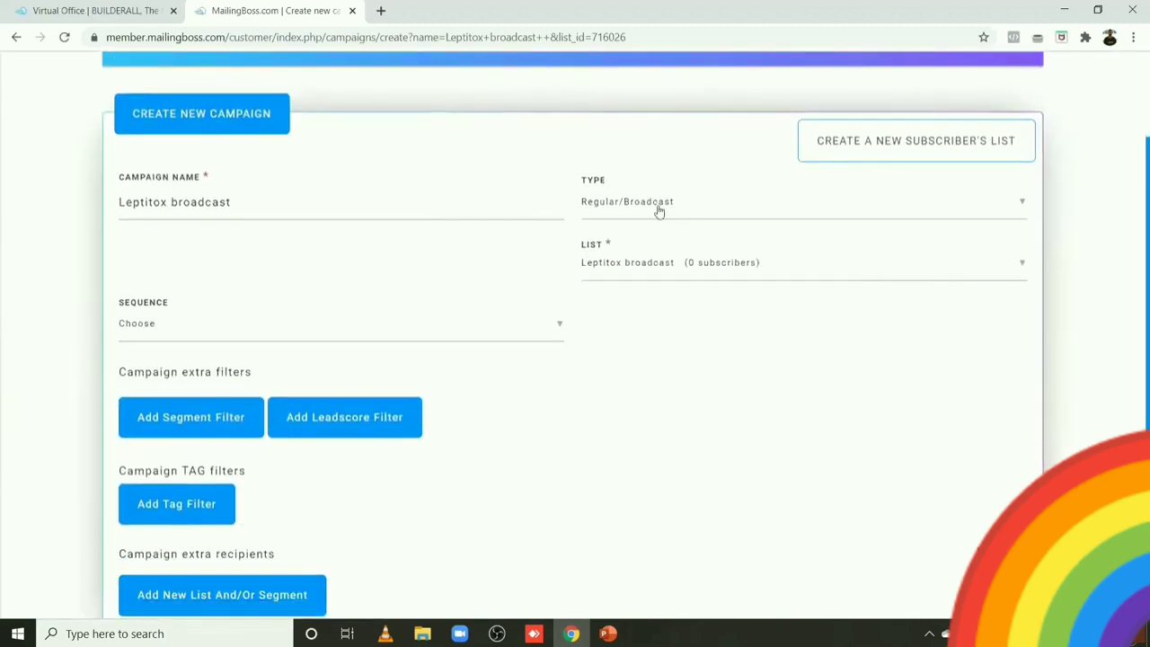
pyautogui.click(761, 208)
pyautogui.click(761, 208)
pyautogui.click(761, 208)
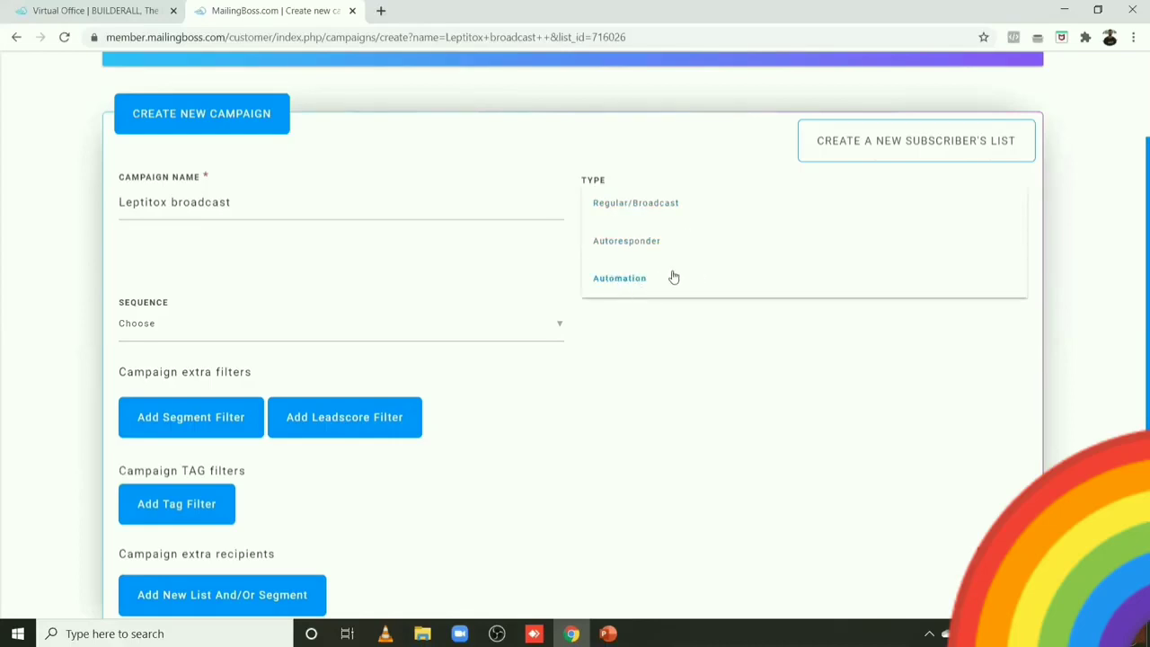
pyautogui.click(671, 204)
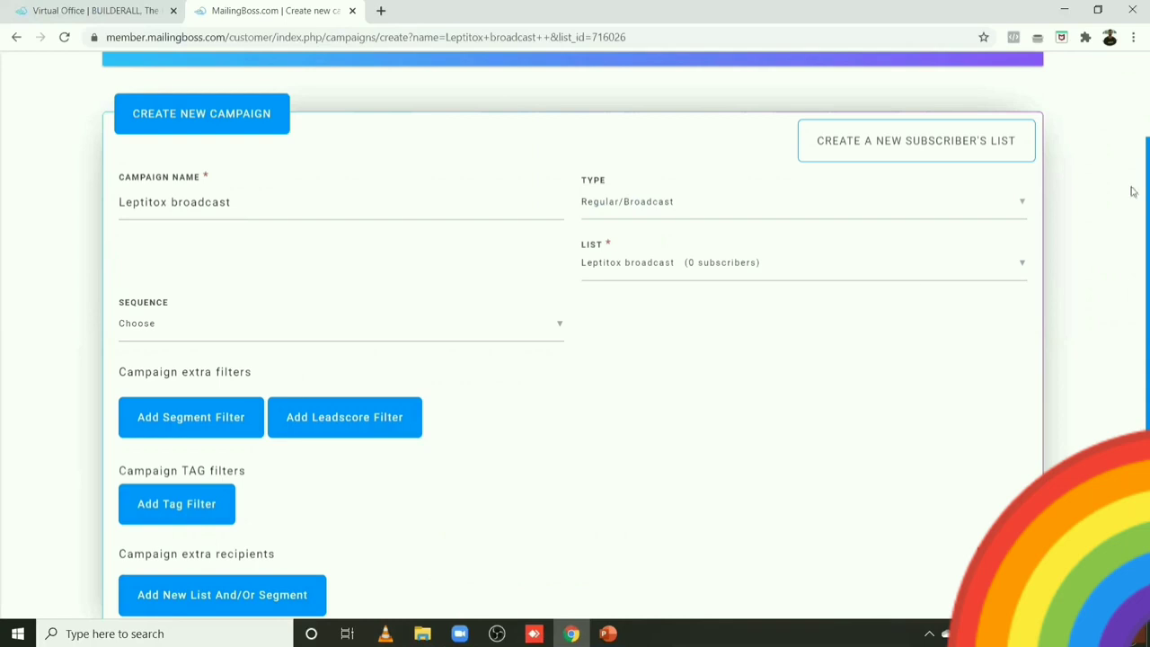
pyautogui.scroll(-1, 1134, 238)
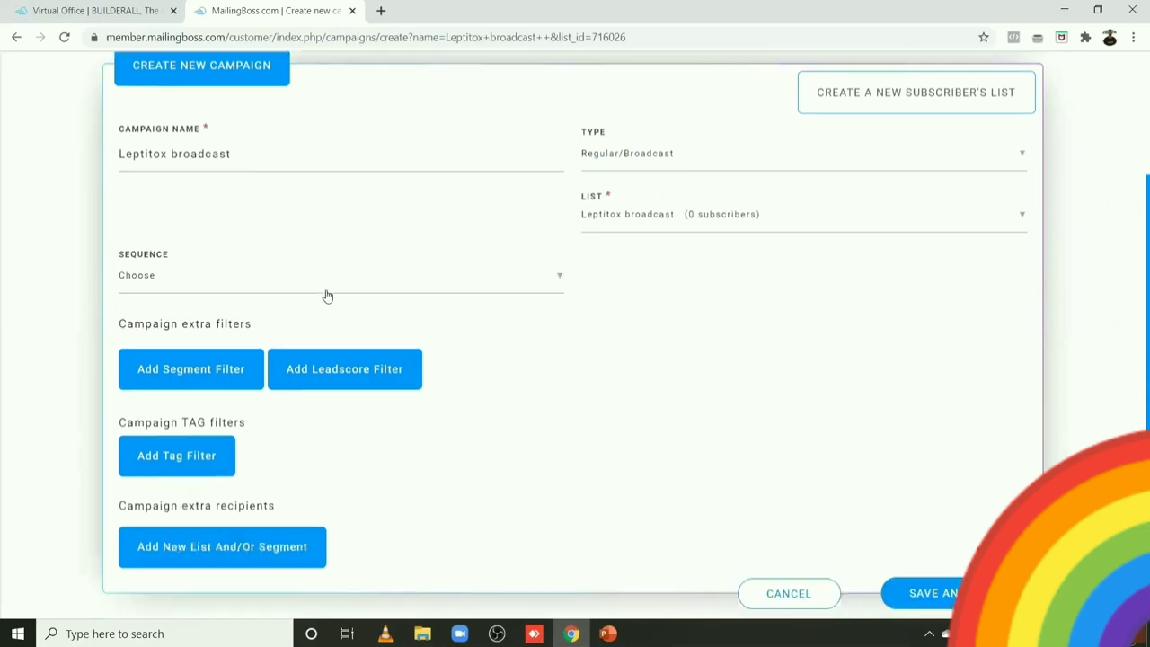
pyautogui.click(376, 282)
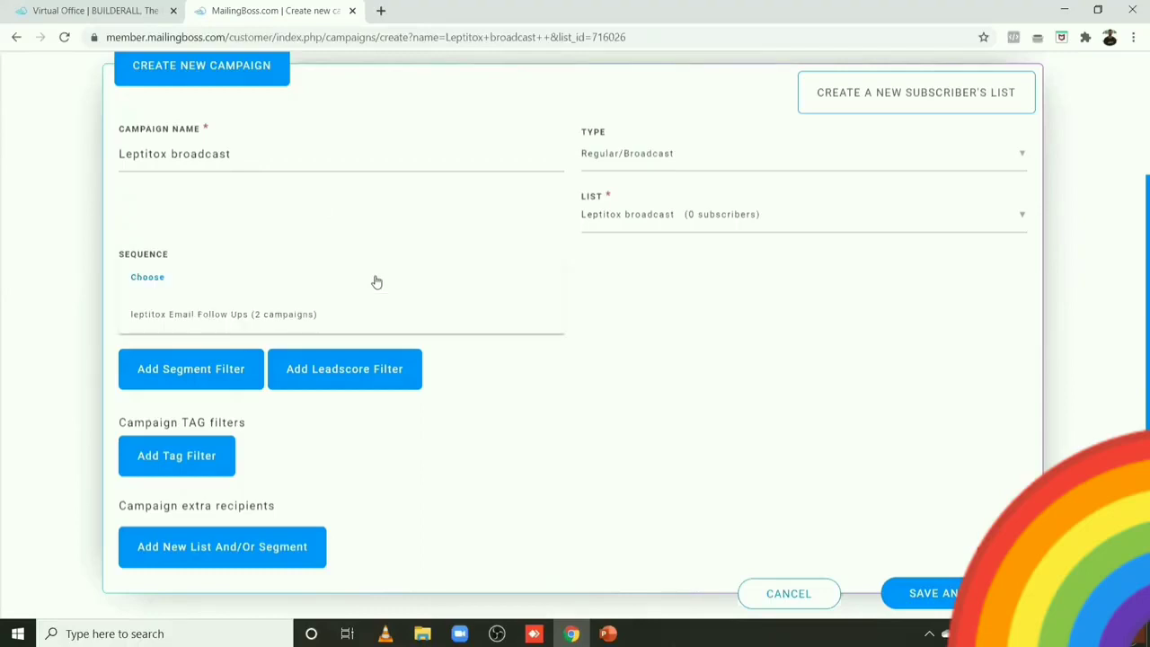
pyautogui.click(300, 284)
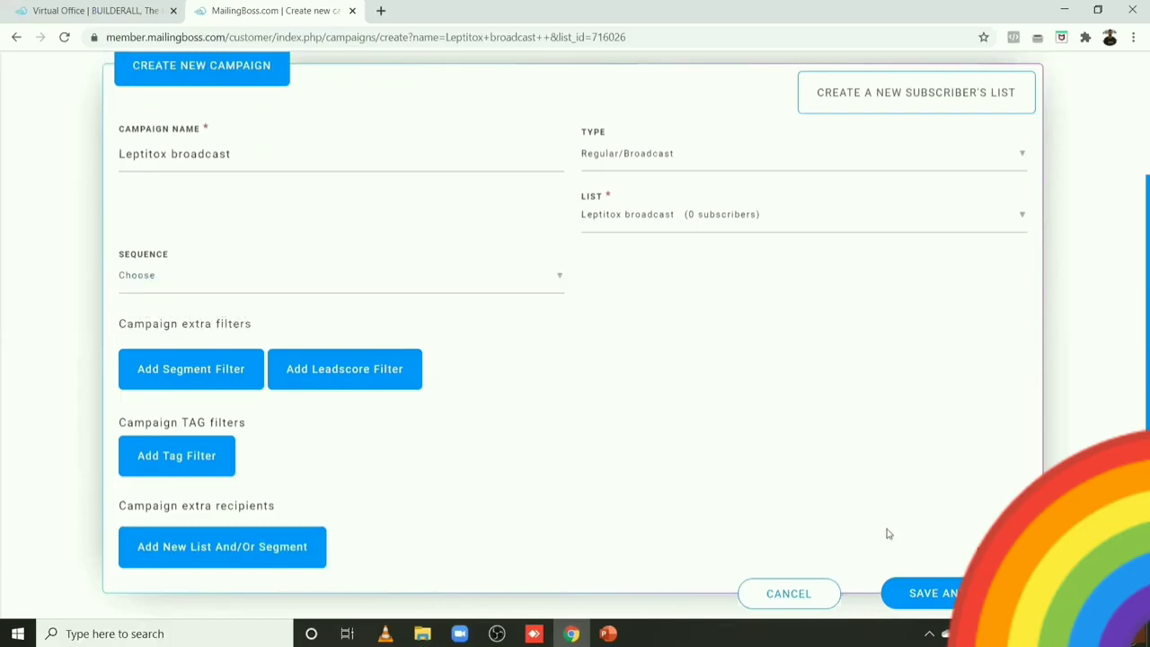
pyautogui.click(926, 591)
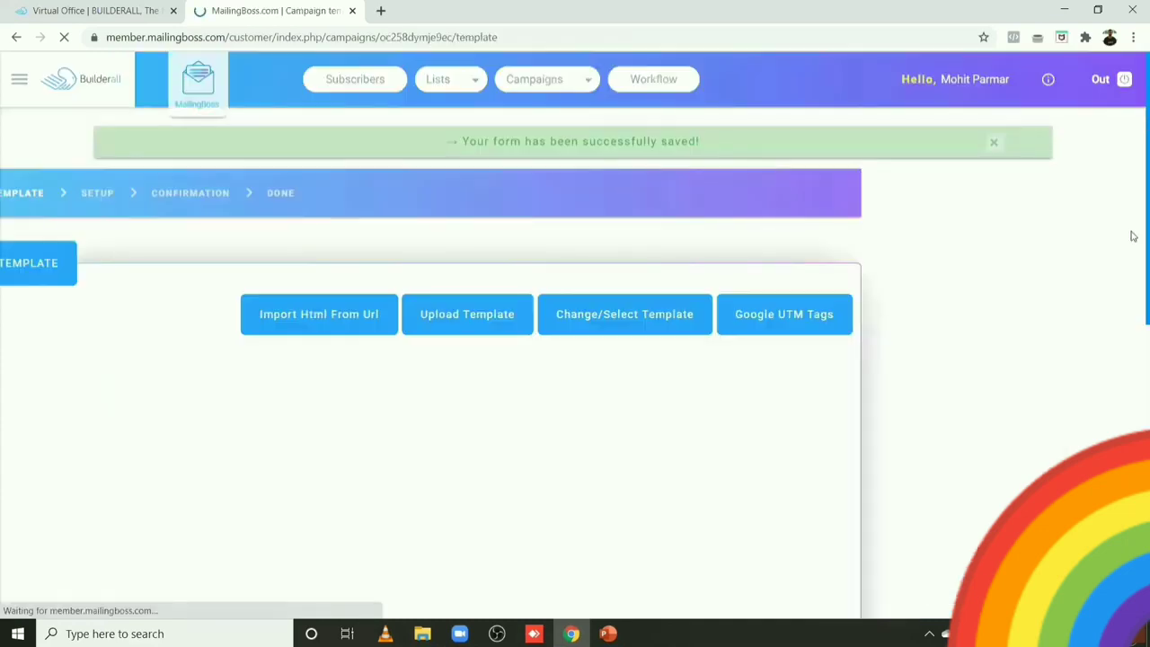
# - Replace the placeholder paragraph in the campaign template with the dummy text "Xxvyxeof[koregkopt"
pyautogui.scroll(-2, 1134, 269)
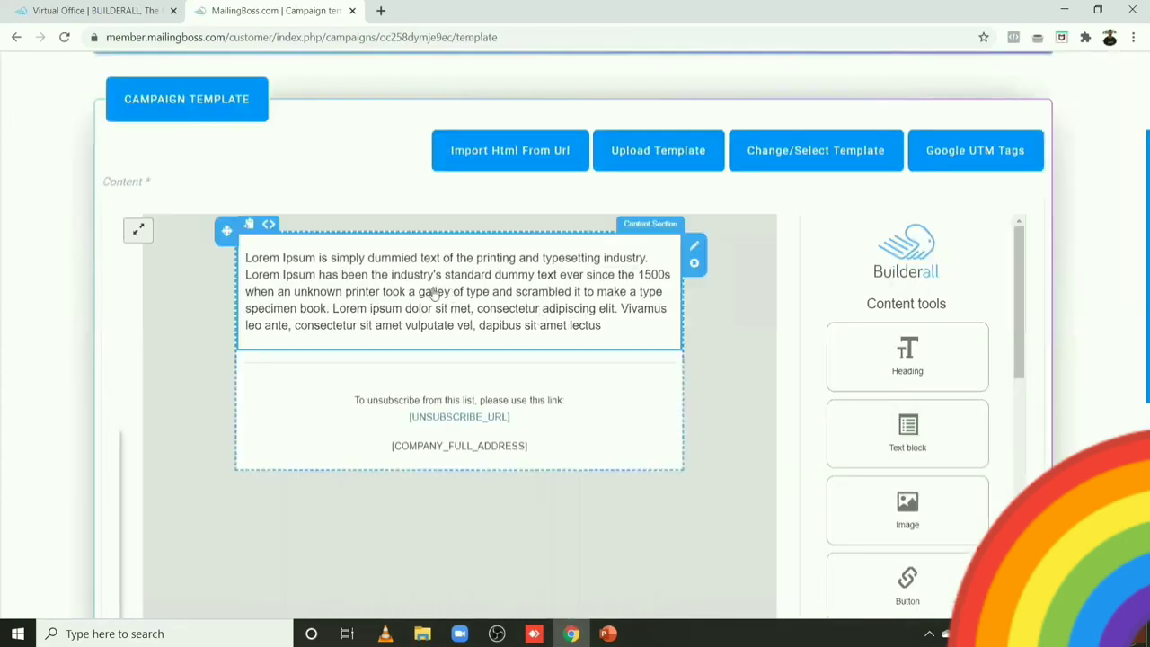
pyautogui.tripleClick(434, 293)
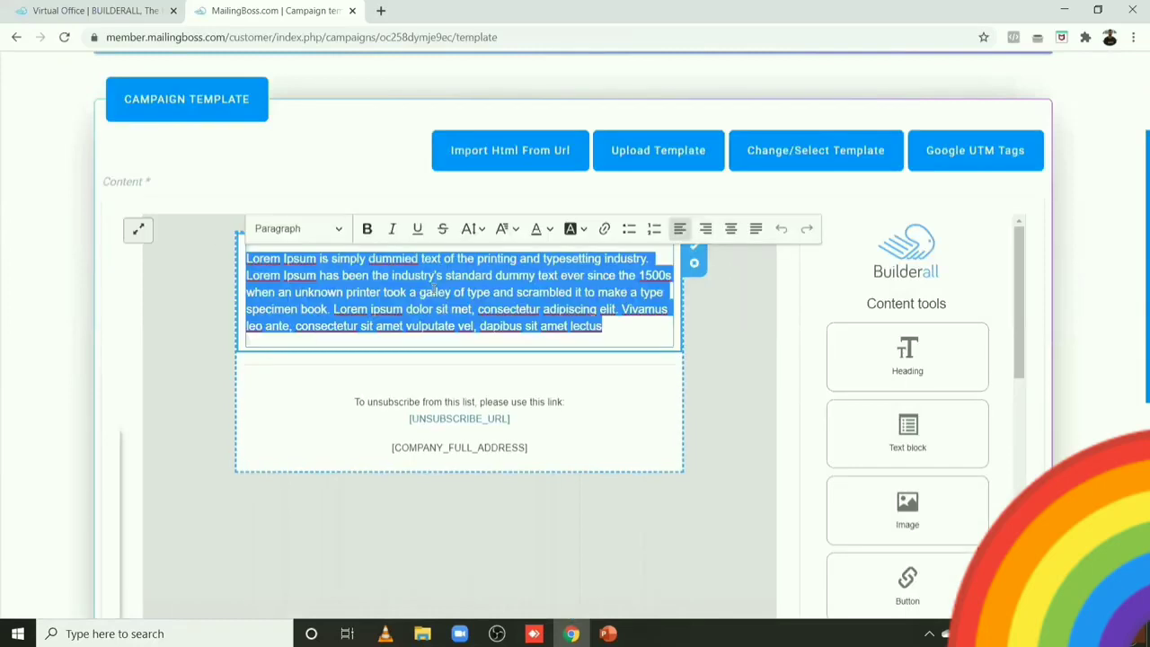
pyautogui.write('Xx')
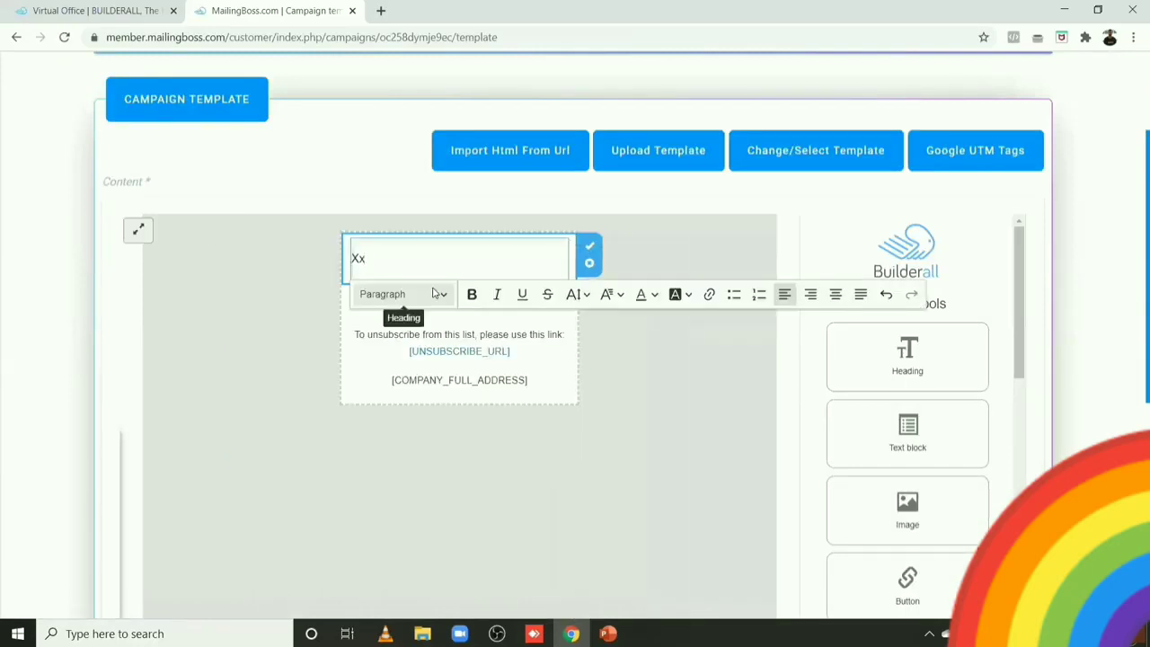
pyautogui.write('vyxeof[koregkopt')
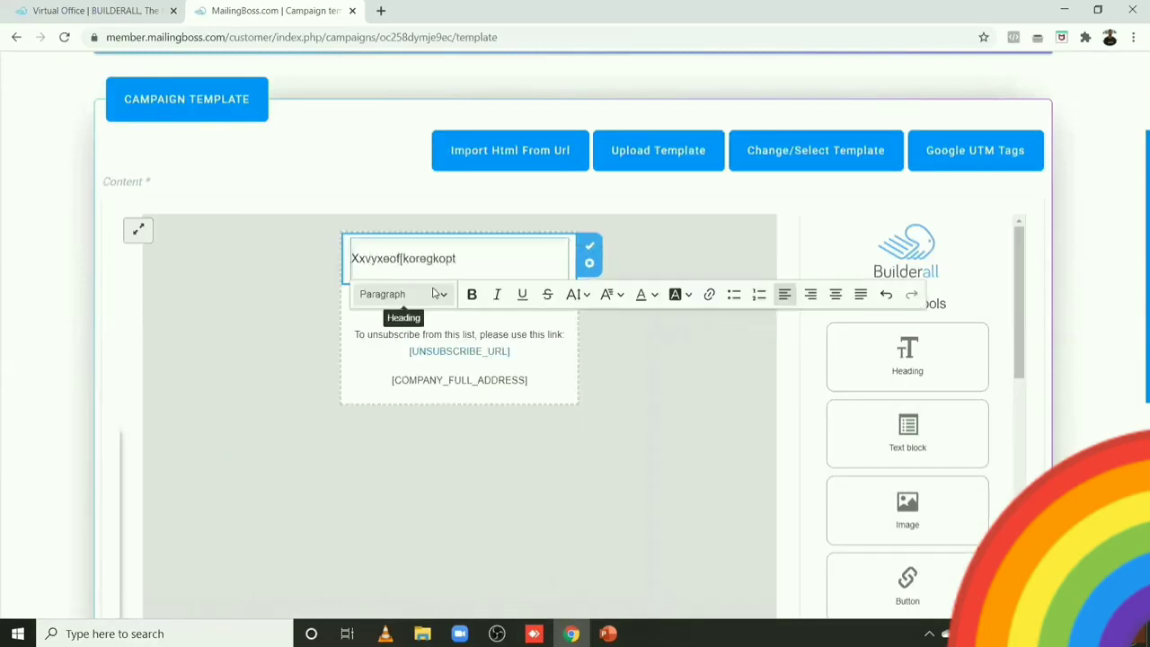
# - Add a new line reading "Hi" above the dummy text in the email body
pyautogui.click(352, 257)
pyautogui.press('Return')
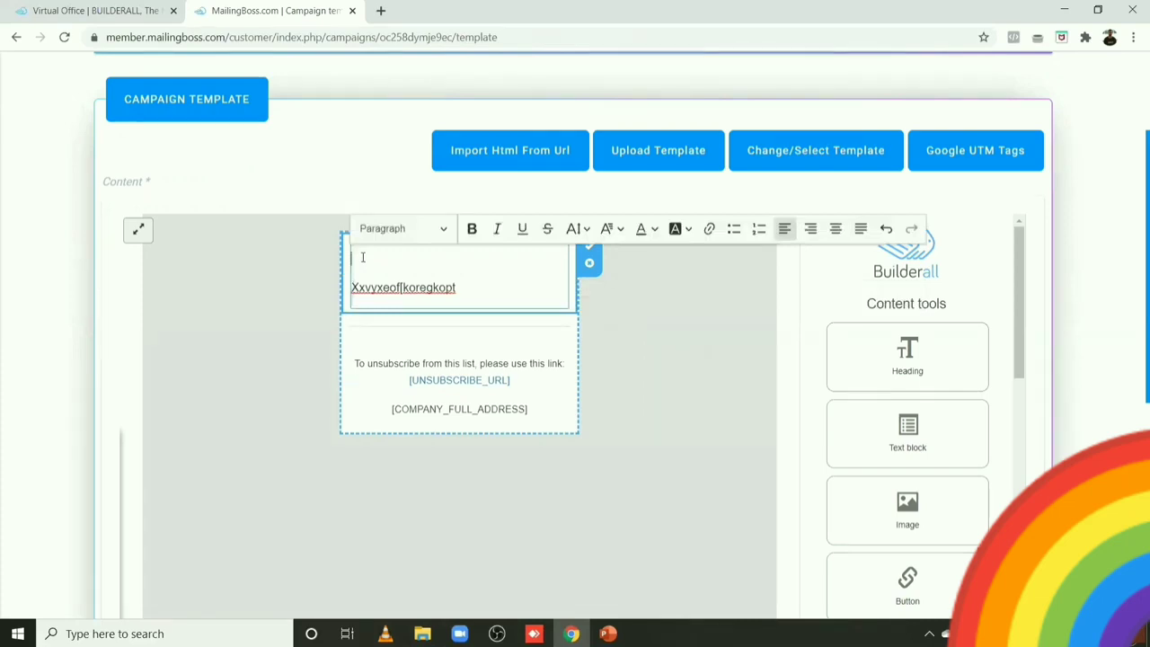
pyautogui.write('Hi')
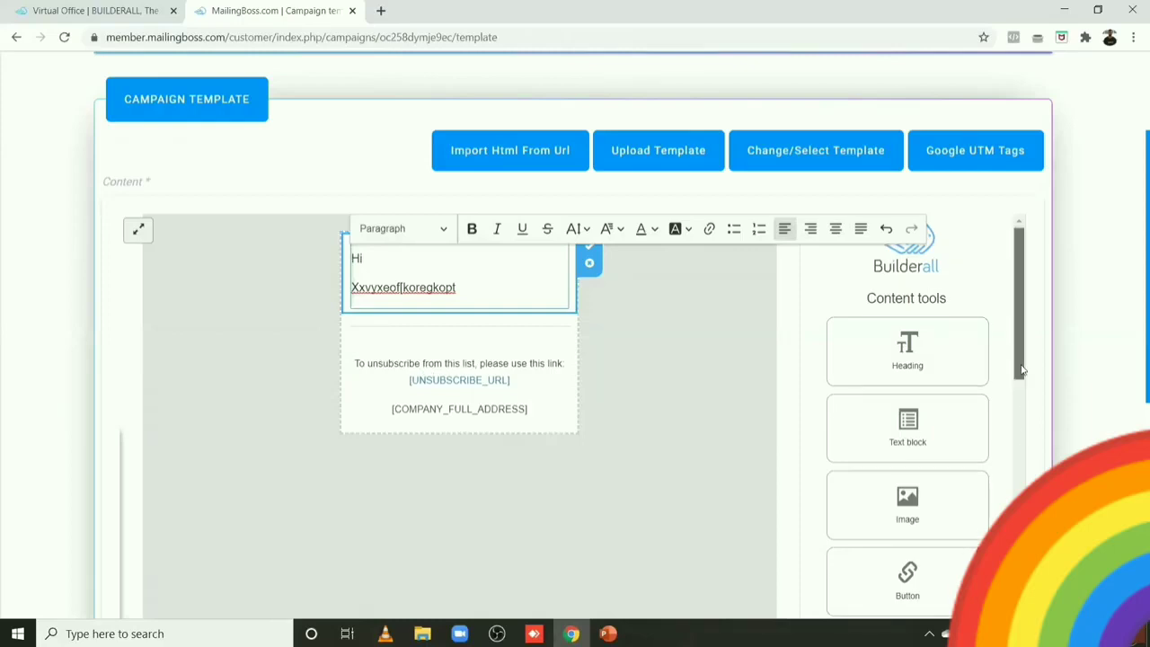
# - Insert the [FNAME] tag from the available tags after "Hi" in the greeting line
pyautogui.scroll(-2, 1024, 370)
pyautogui.scroll(-4, 269, 503)
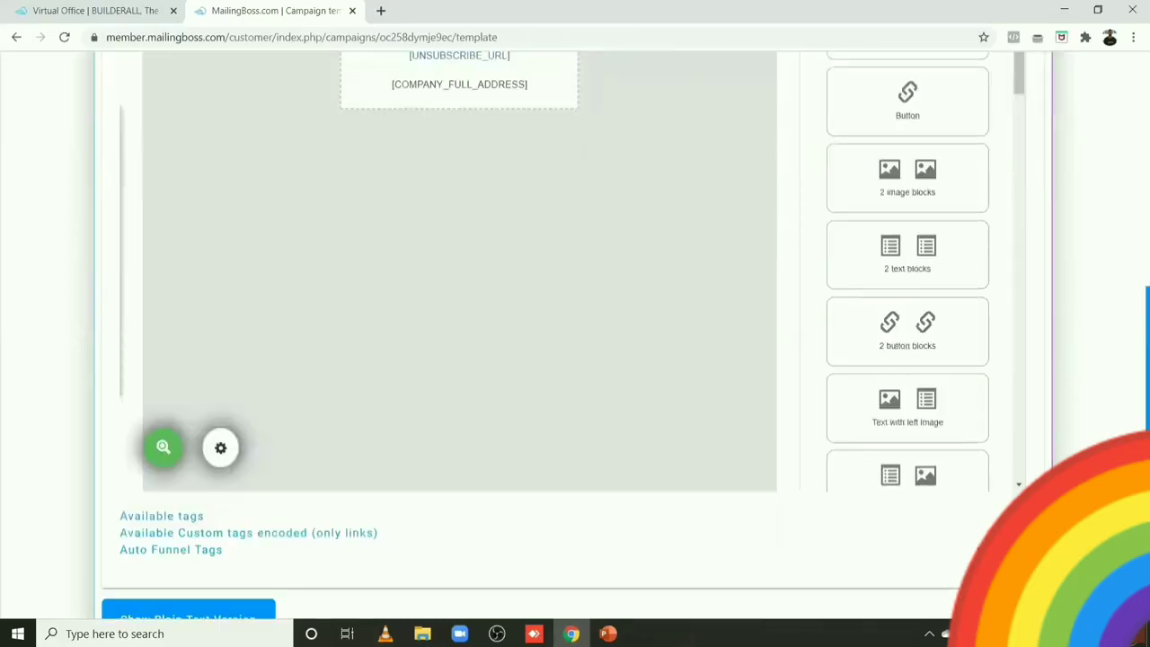
pyautogui.click(164, 515)
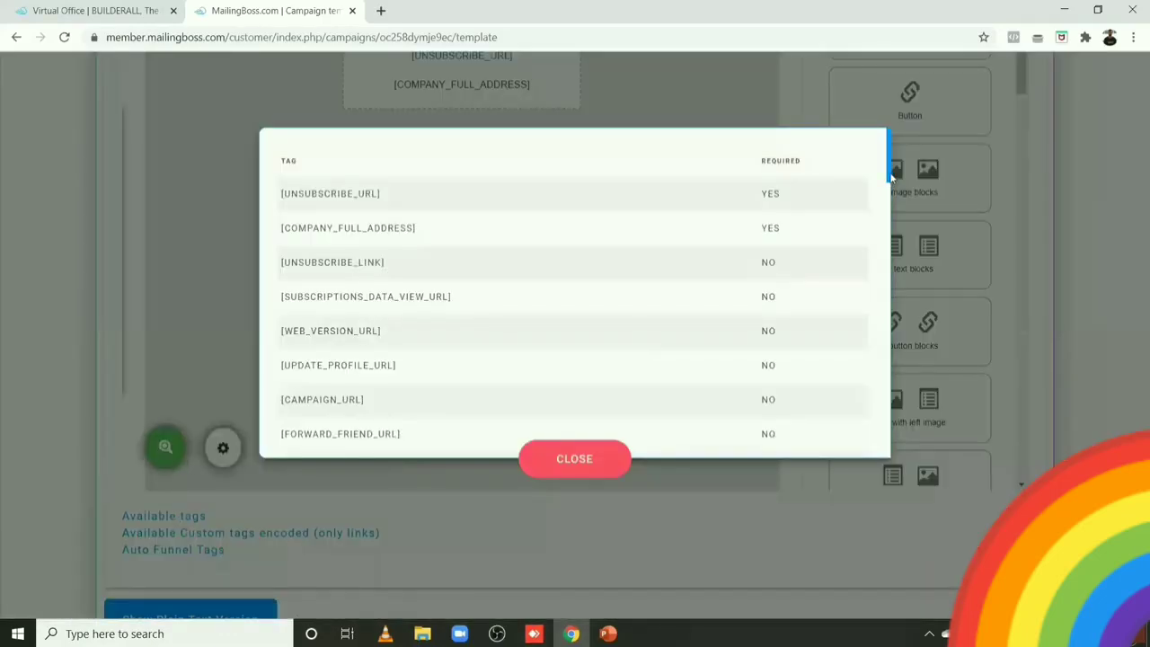
pyautogui.moveTo(891, 177); pyautogui.dragTo(890, 336)
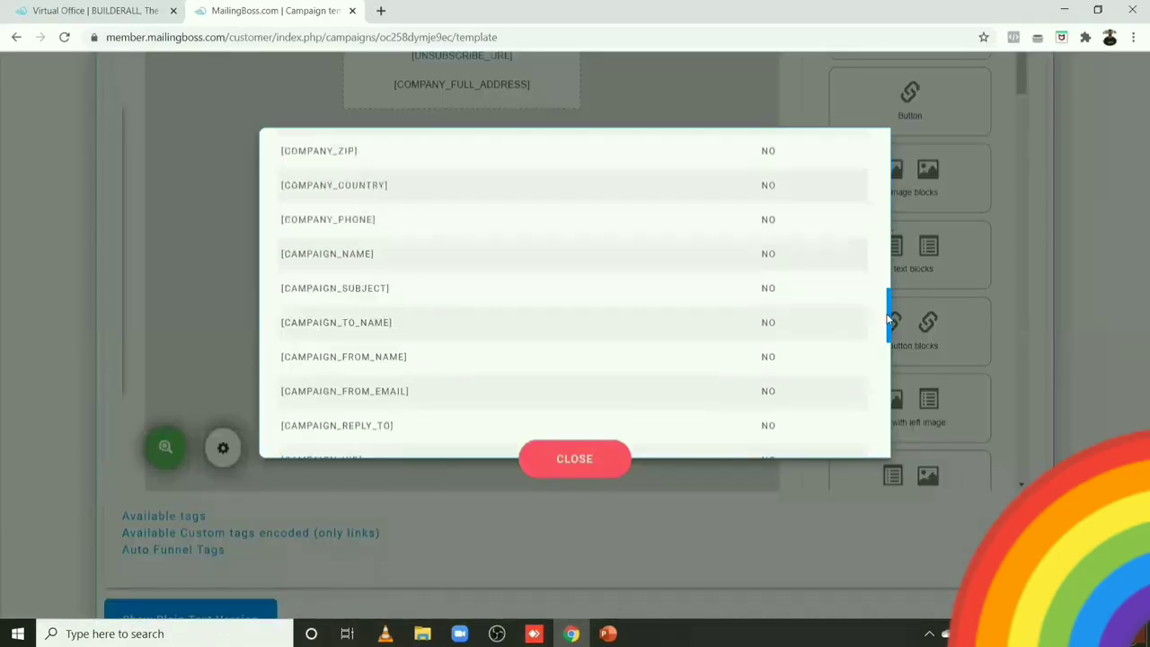
pyautogui.scroll(-6, 890, 384)
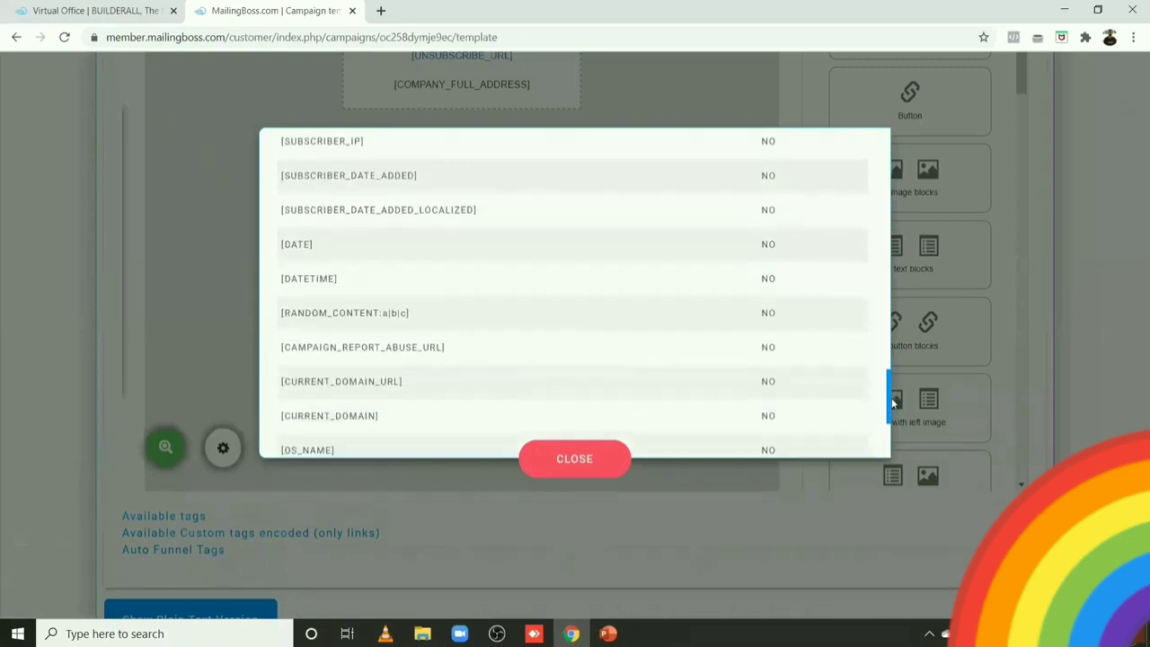
pyautogui.moveTo(889, 388); pyautogui.dragTo(890, 440)
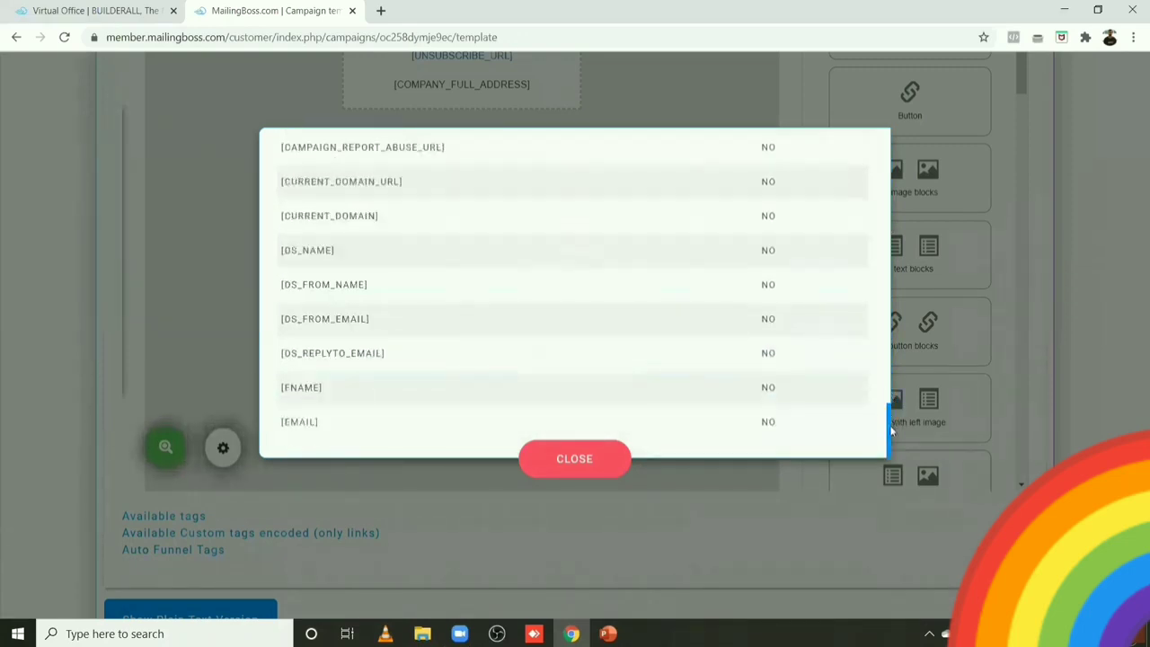
pyautogui.click(299, 387)
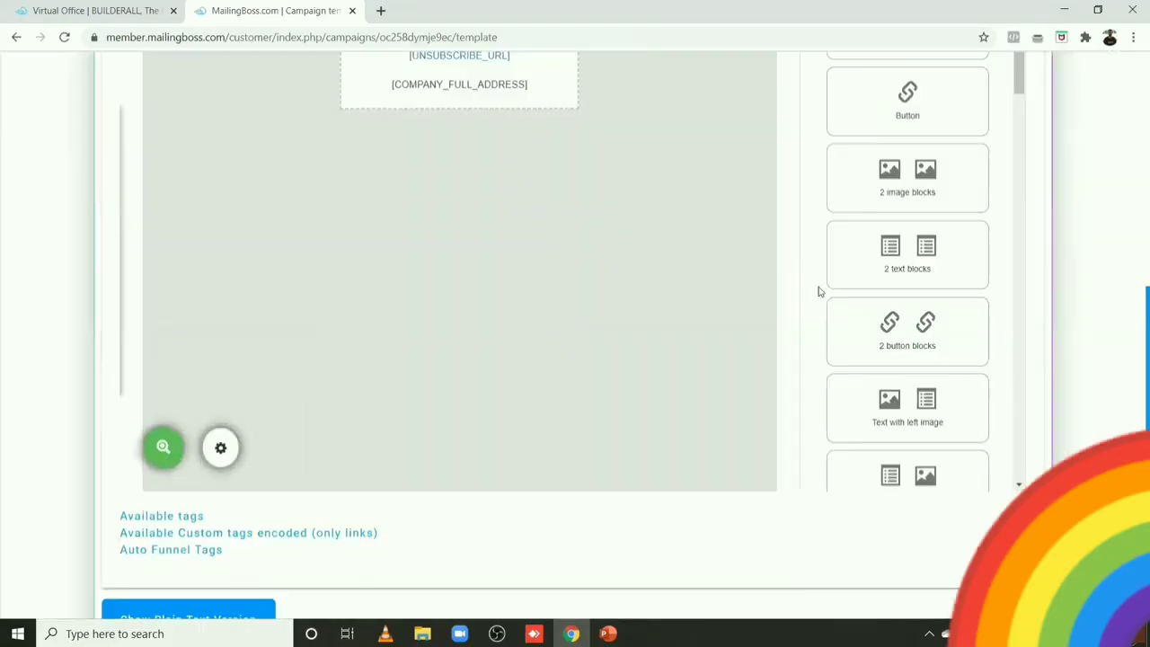
pyautogui.scroll(1, 1133, 256)
pyautogui.scroll(4, 1129, 218)
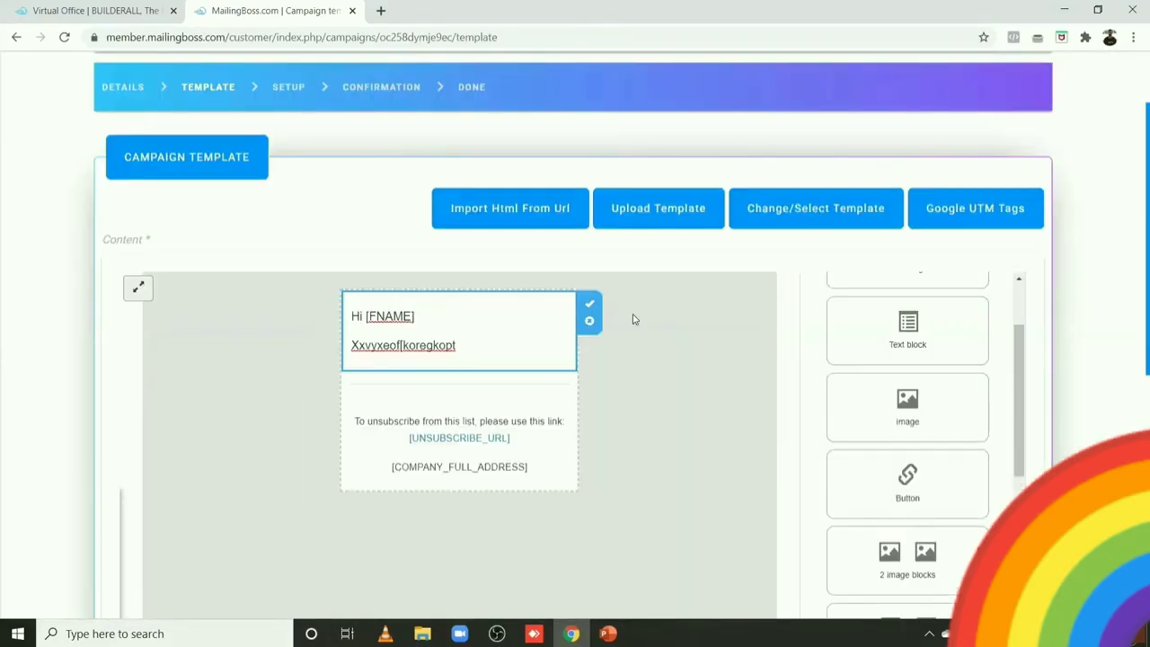
pyautogui.moveTo(421, 316); pyautogui.dragTo(367, 313)
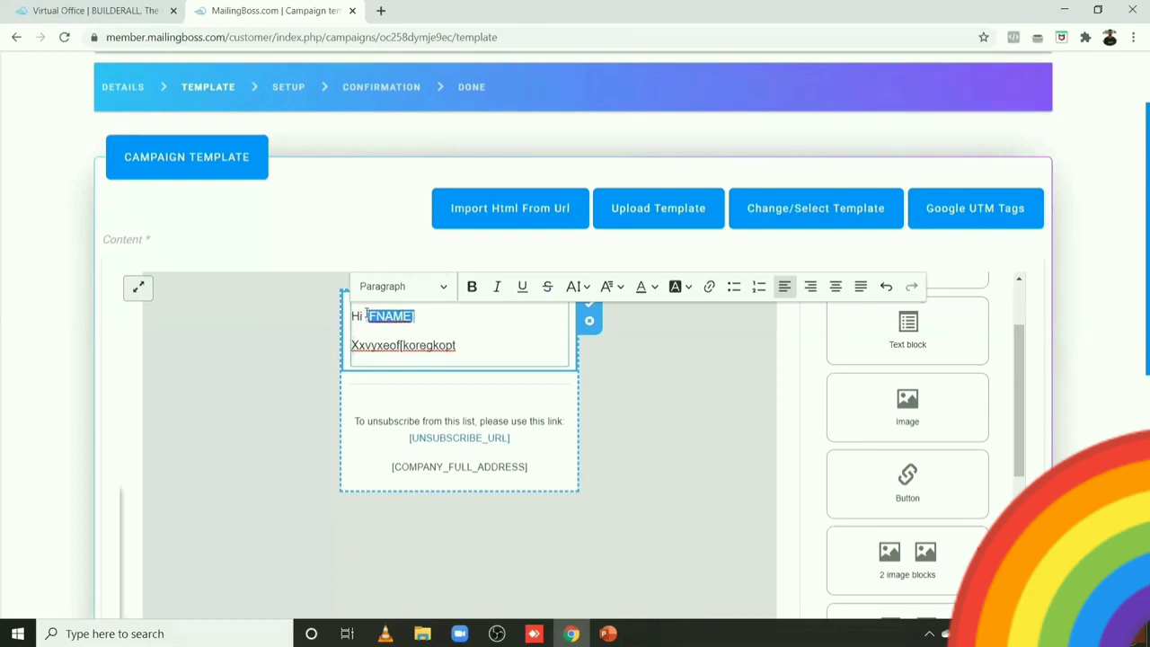
pyautogui.click(484, 347)
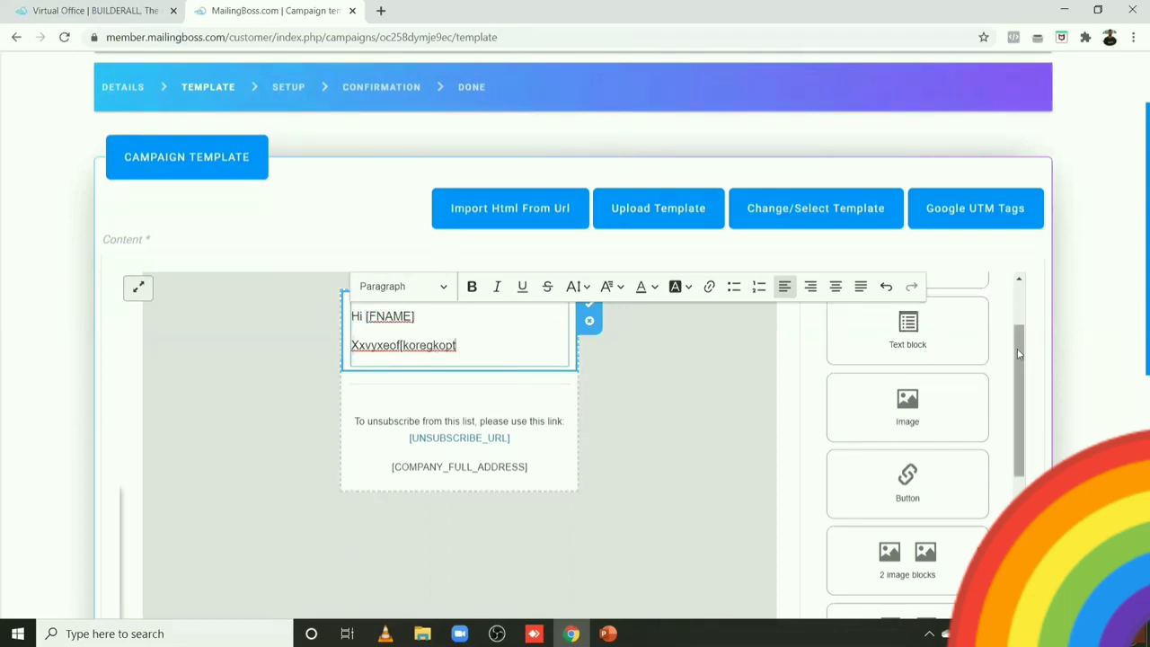
# - Look through the template editor's content tools, from the heading, text, image and button blocks to the social media block
pyautogui.scroll(3, 1018, 353)
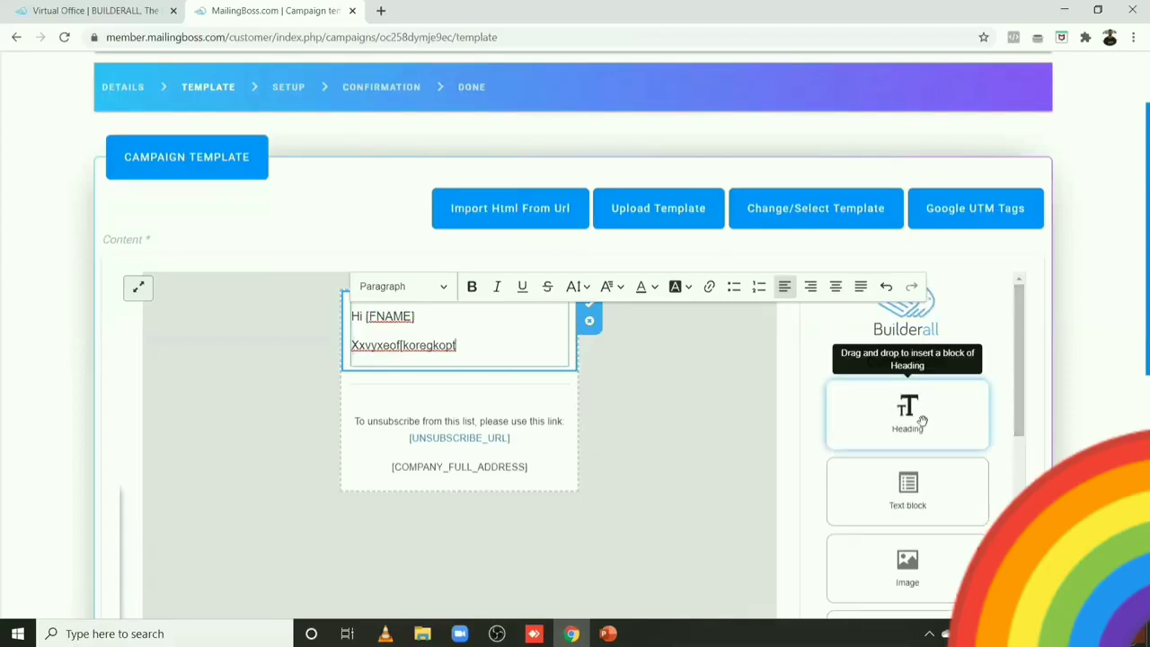
pyautogui.scroll(-2, 898, 422)
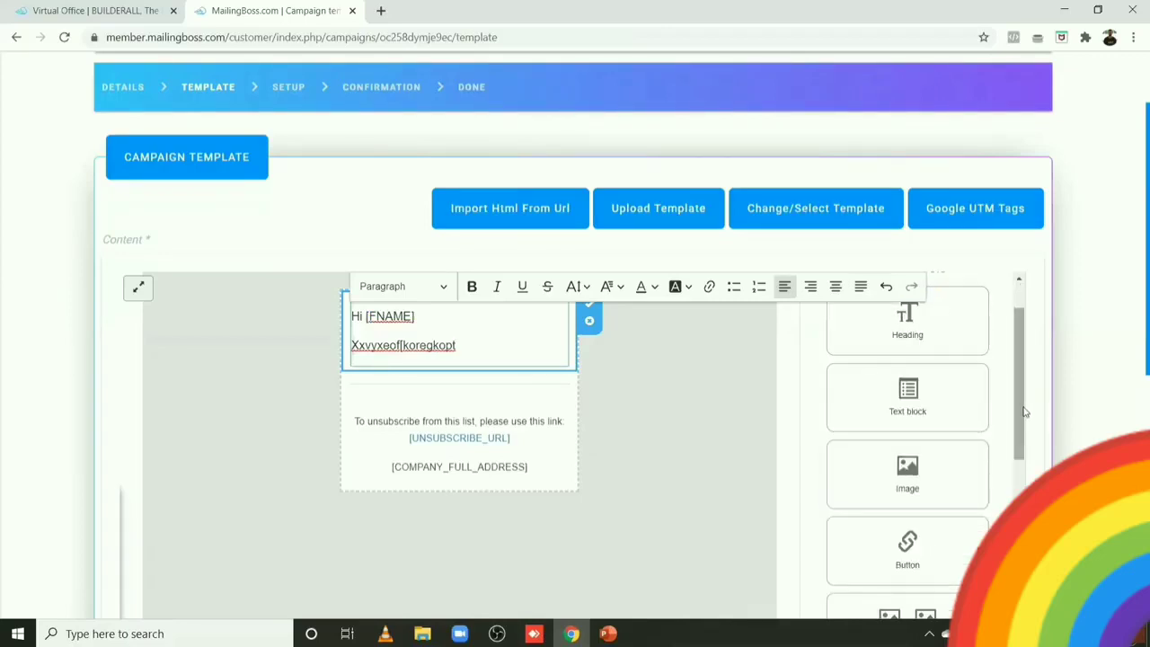
pyautogui.scroll(-4, 1024, 412)
pyautogui.scroll(1, 980, 427)
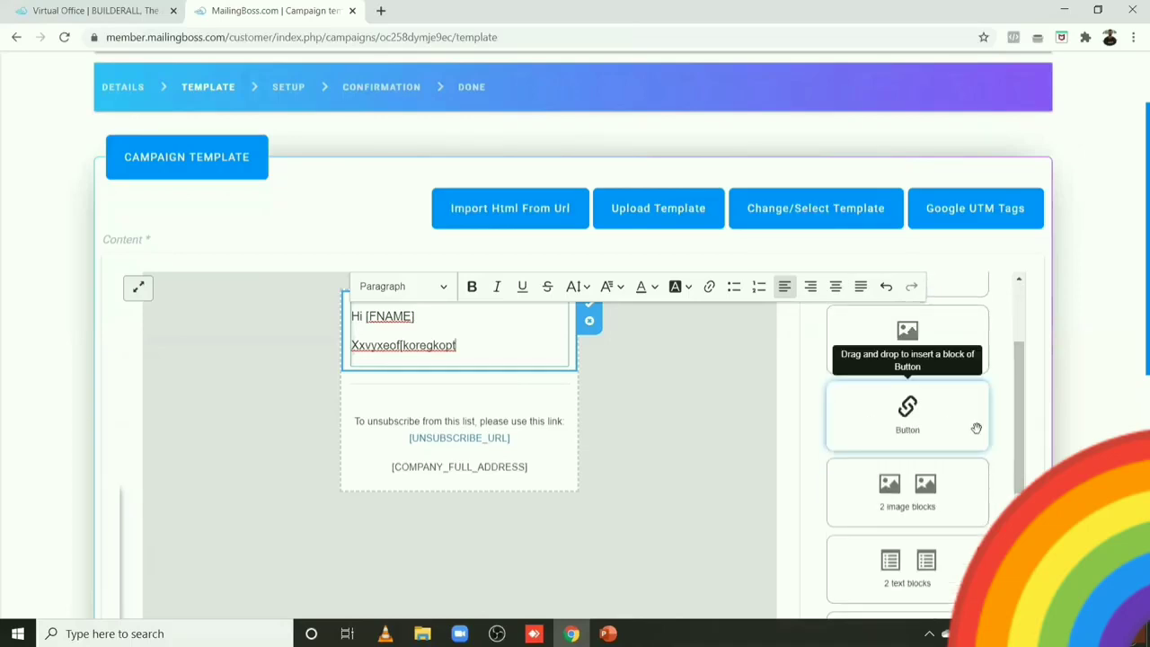
pyautogui.scroll(-2, 915, 422)
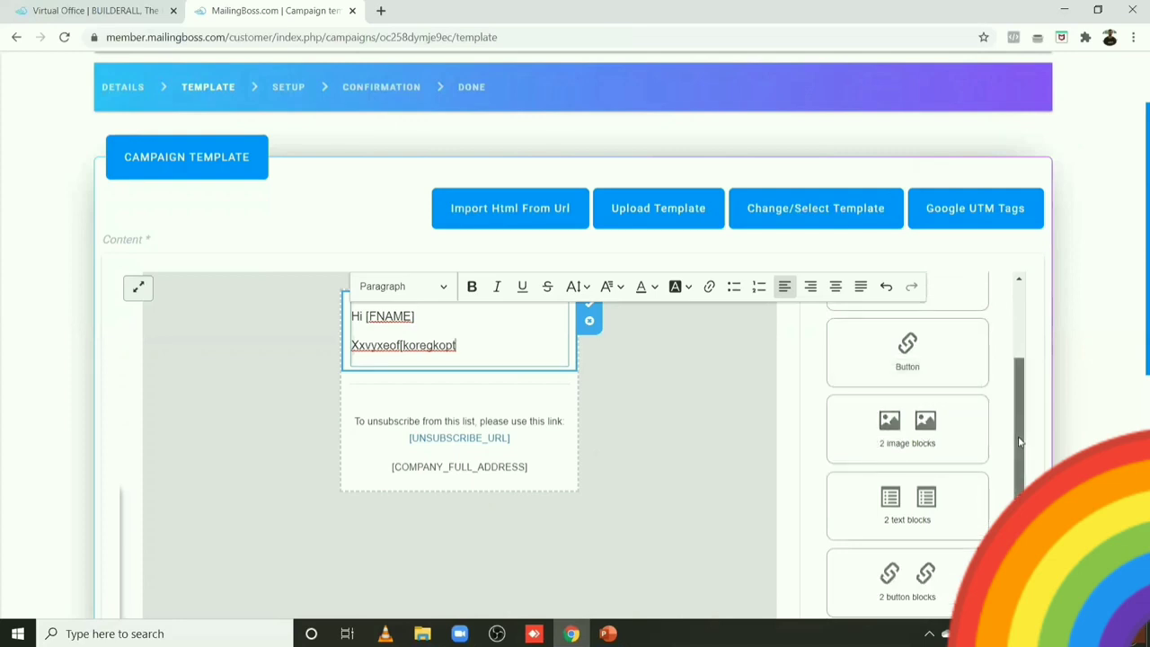
pyautogui.scroll(-3, 1020, 442)
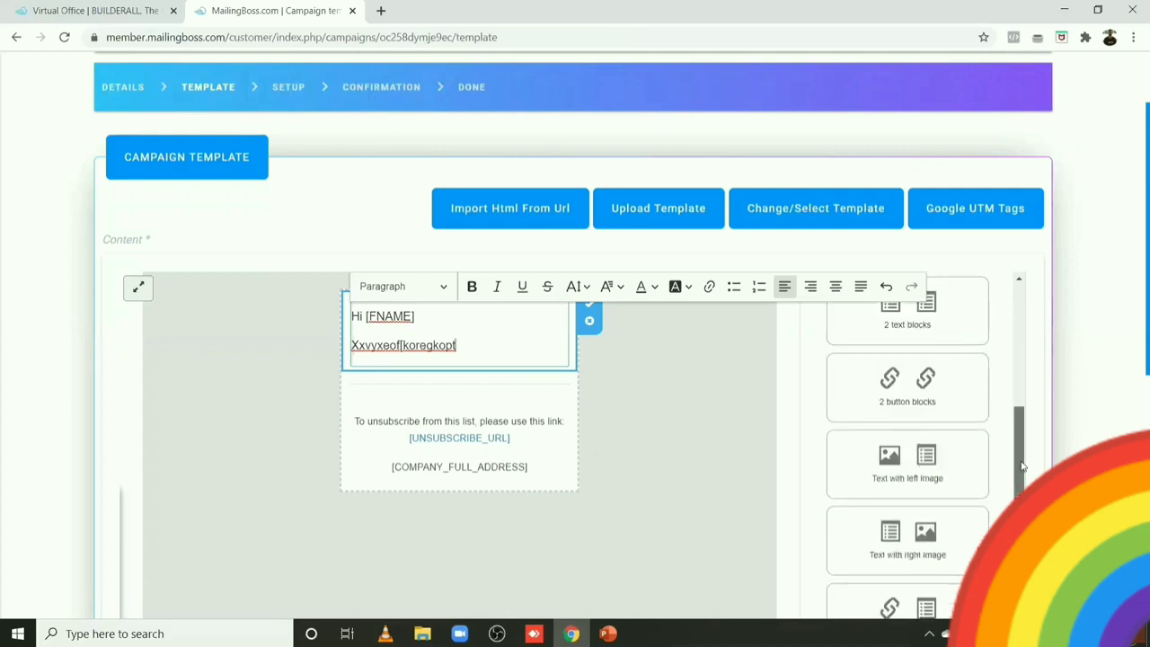
pyautogui.scroll(-5, 1022, 466)
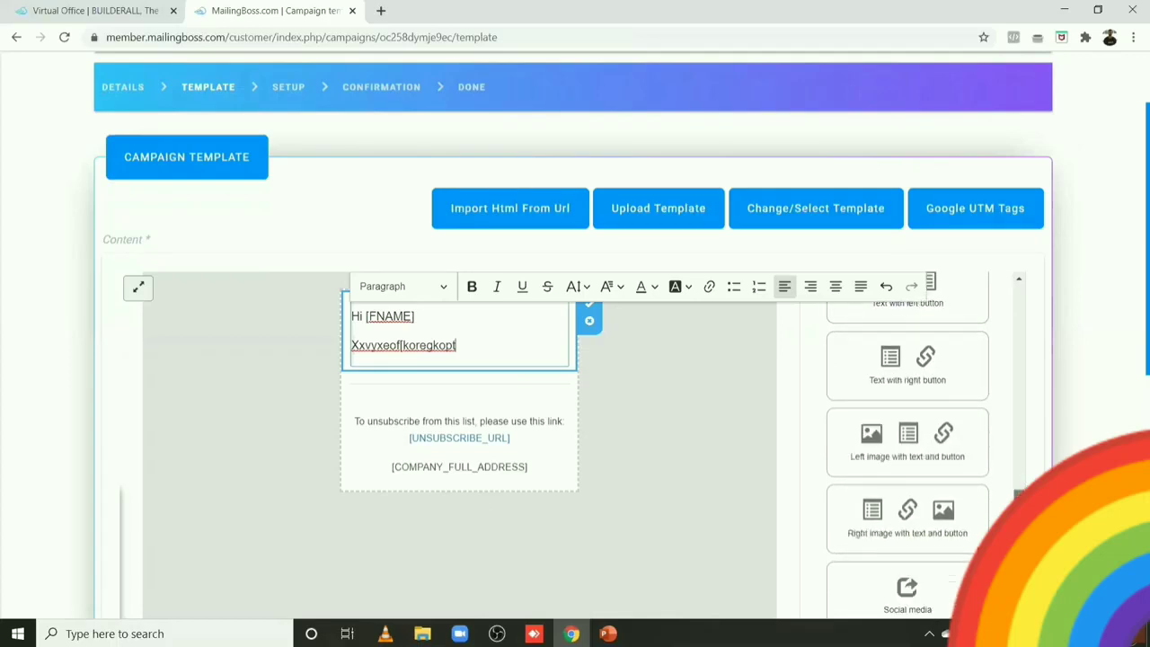
pyautogui.scroll(8, 1017, 348)
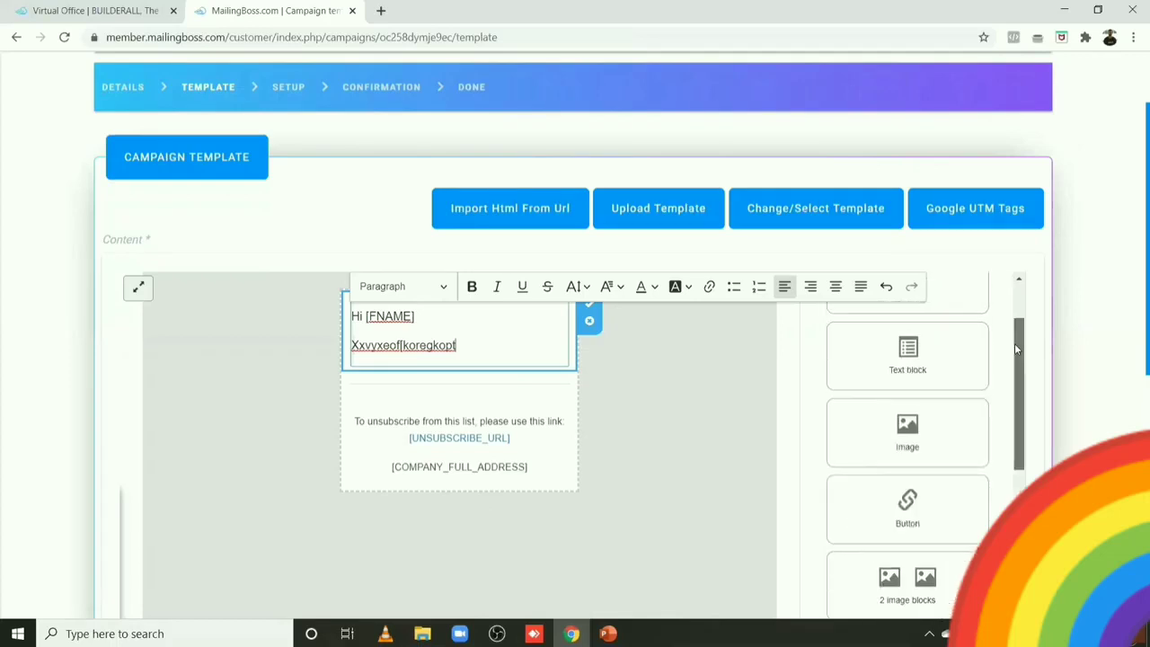
pyautogui.moveTo(1017, 348); pyautogui.dragTo(1028, 306)
# - Save the campaign template and continue to the campaign setup
pyautogui.moveTo(1147, 325); pyautogui.dragTo(1147, 570)
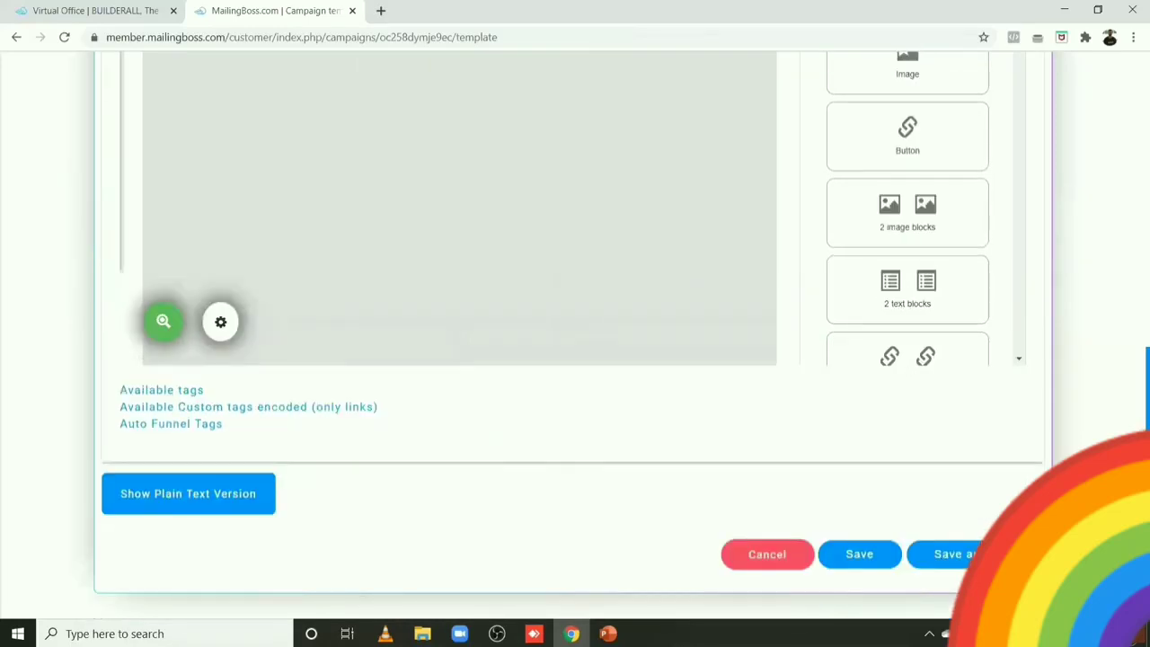
pyautogui.click(947, 555)
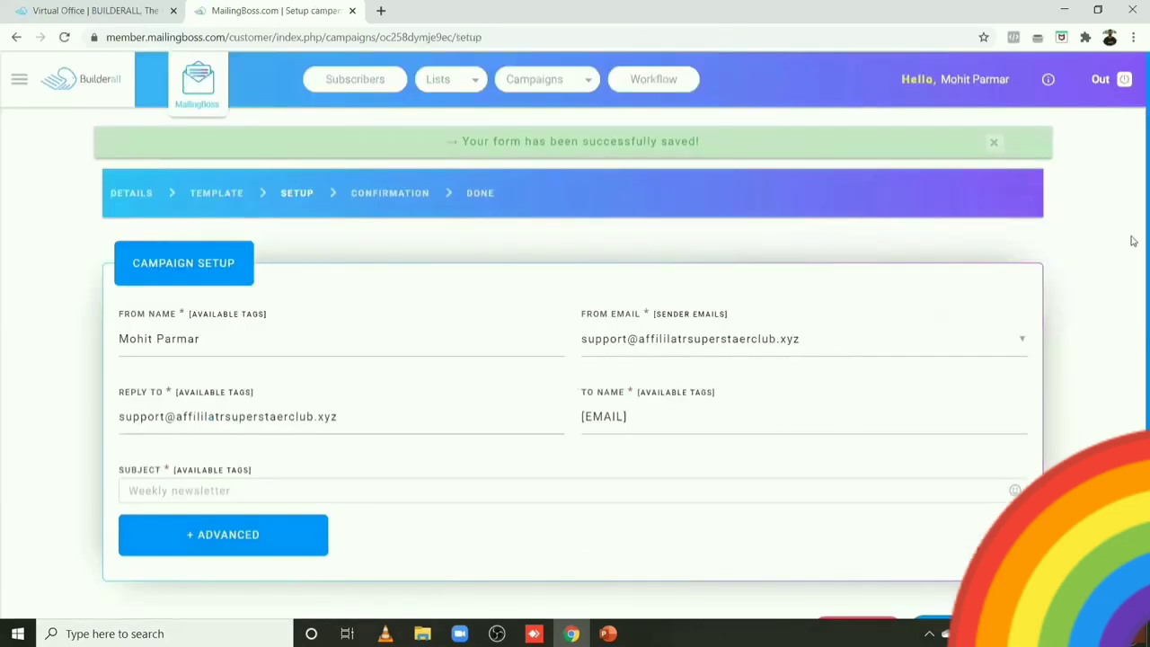
# - Set the campaign subject to "xyz", save the setup and continue to the confirmation stage
pyautogui.scroll(-1, 1133, 241)
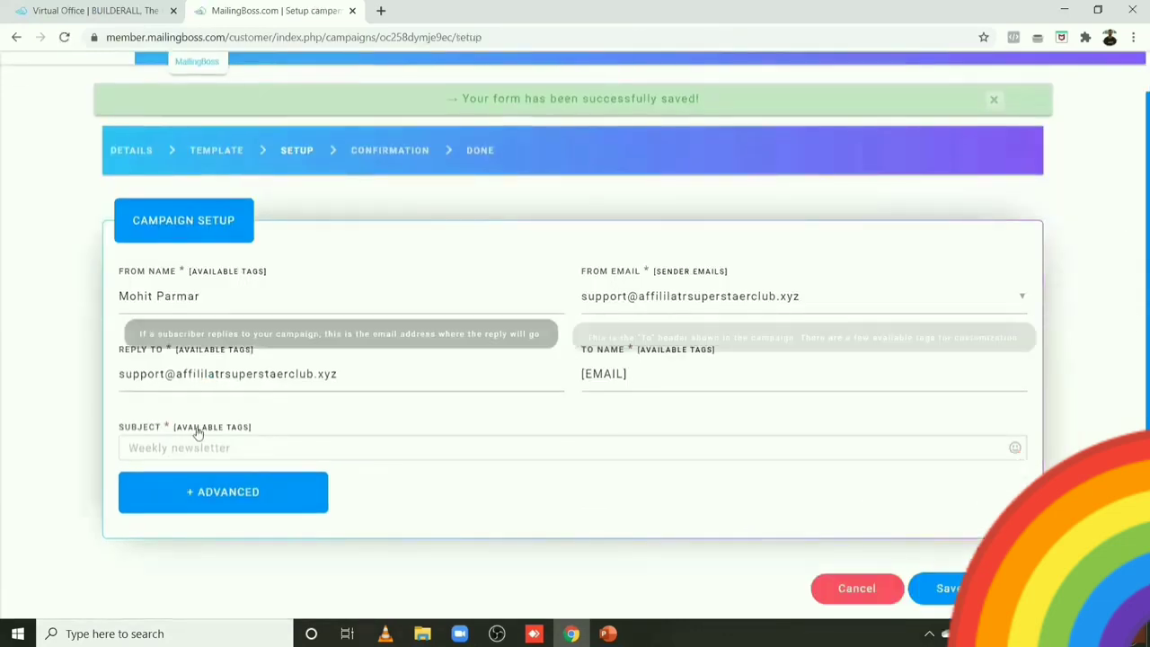
pyautogui.click(236, 447)
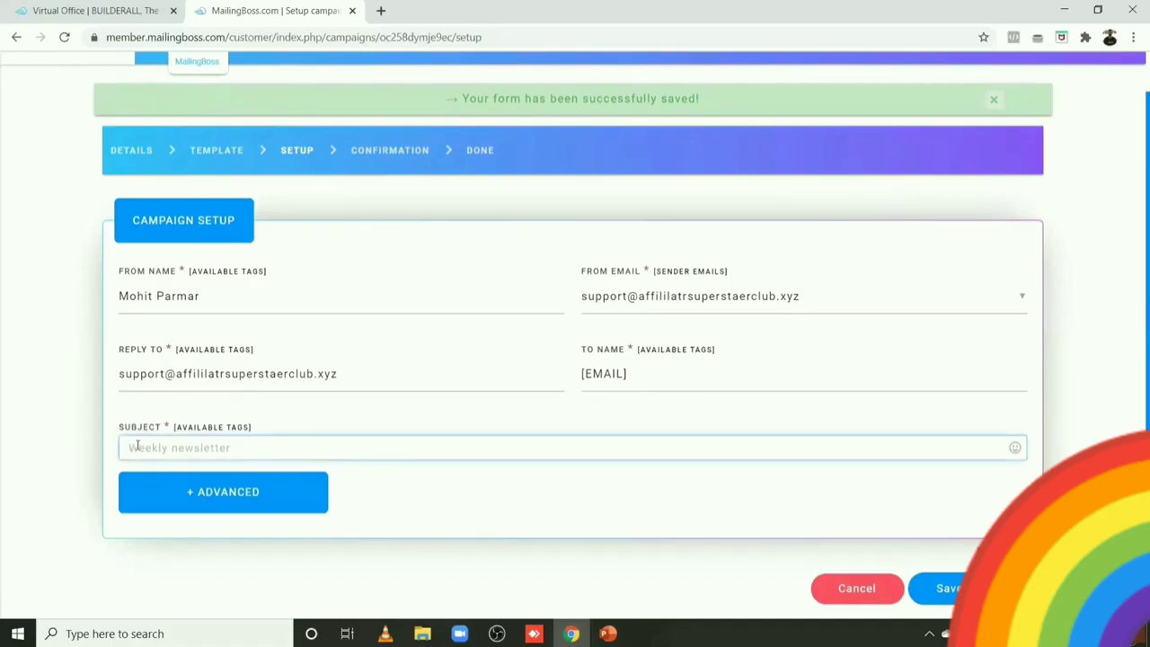
pyautogui.write('xyz')
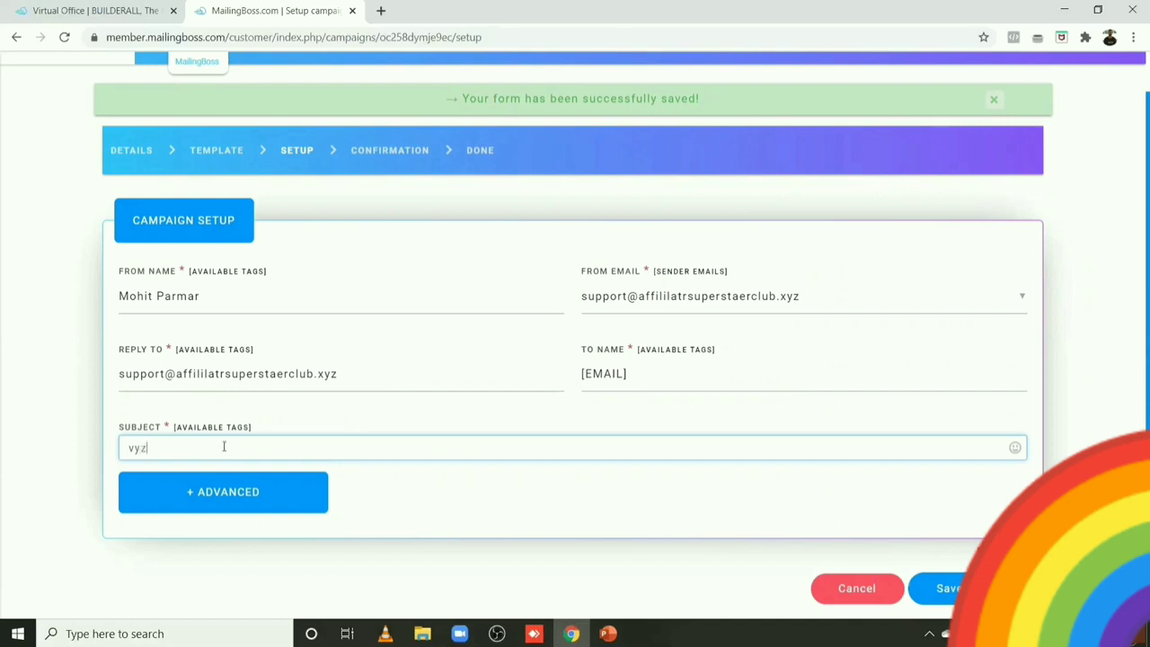
pyautogui.press('BackSpace')
pyautogui.press('BackSpace')
pyautogui.press('BackSpace')
pyautogui.write('xyz')
pyautogui.click(950, 589)
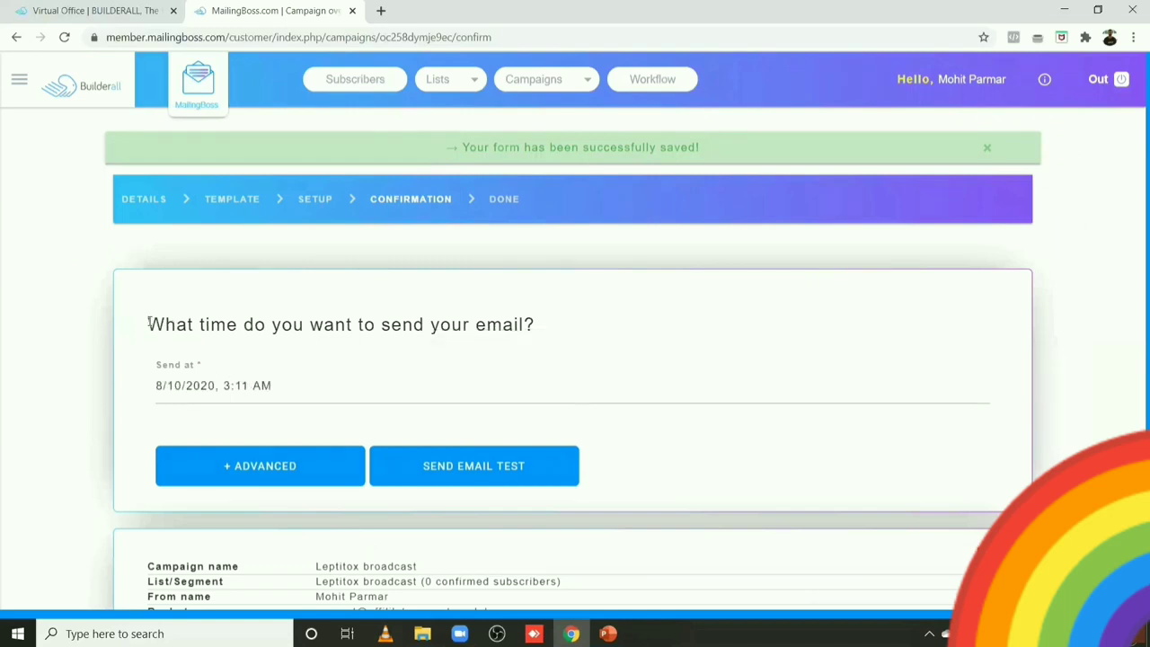
# - Examine the date and time scheduled for sending the campaign email
pyautogui.moveTo(149, 324); pyautogui.dragTo(542, 337)
pyautogui.click(540, 336)
pyautogui.click(157, 385)
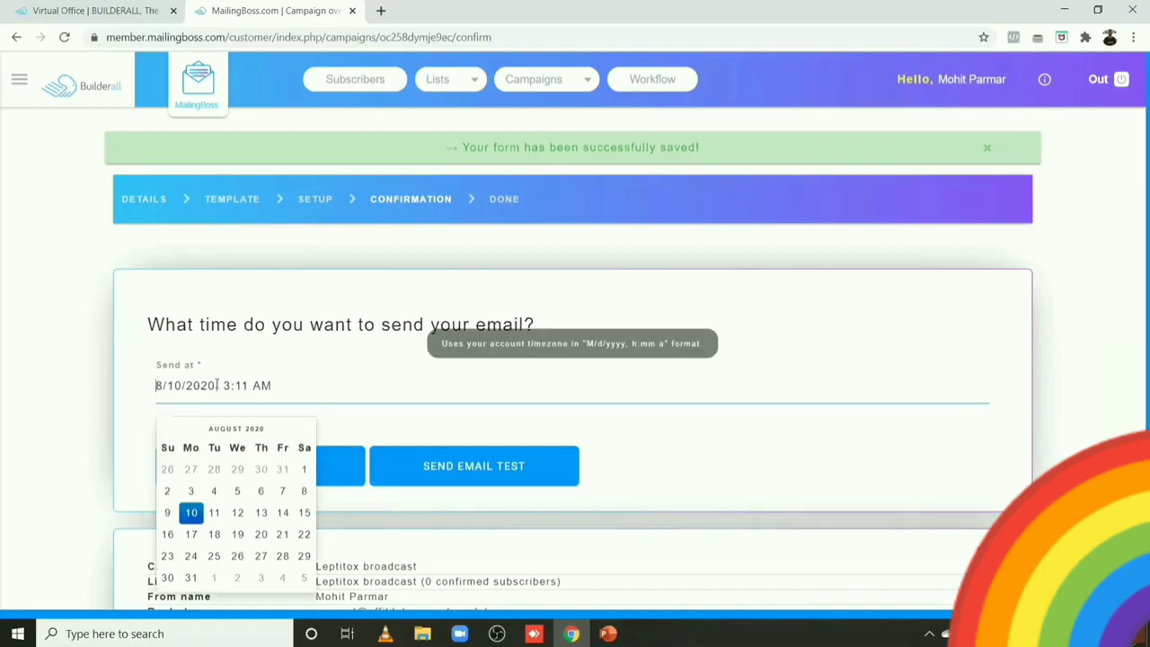
pyautogui.moveTo(224, 384); pyautogui.dragTo(277, 385)
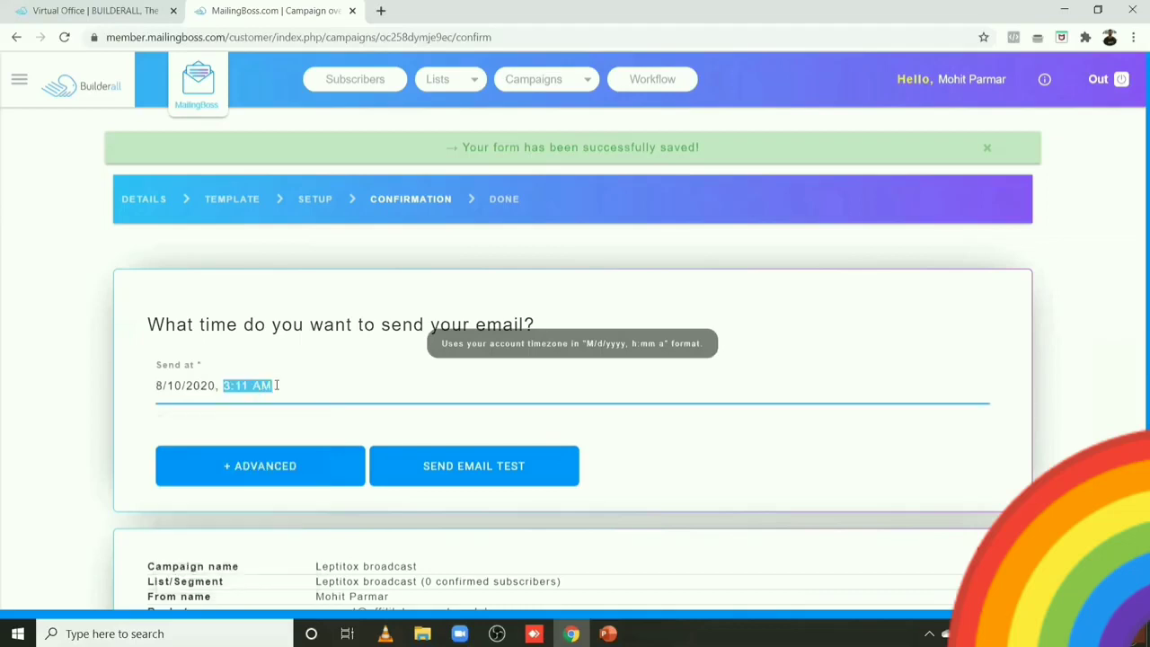
pyautogui.click(277, 385)
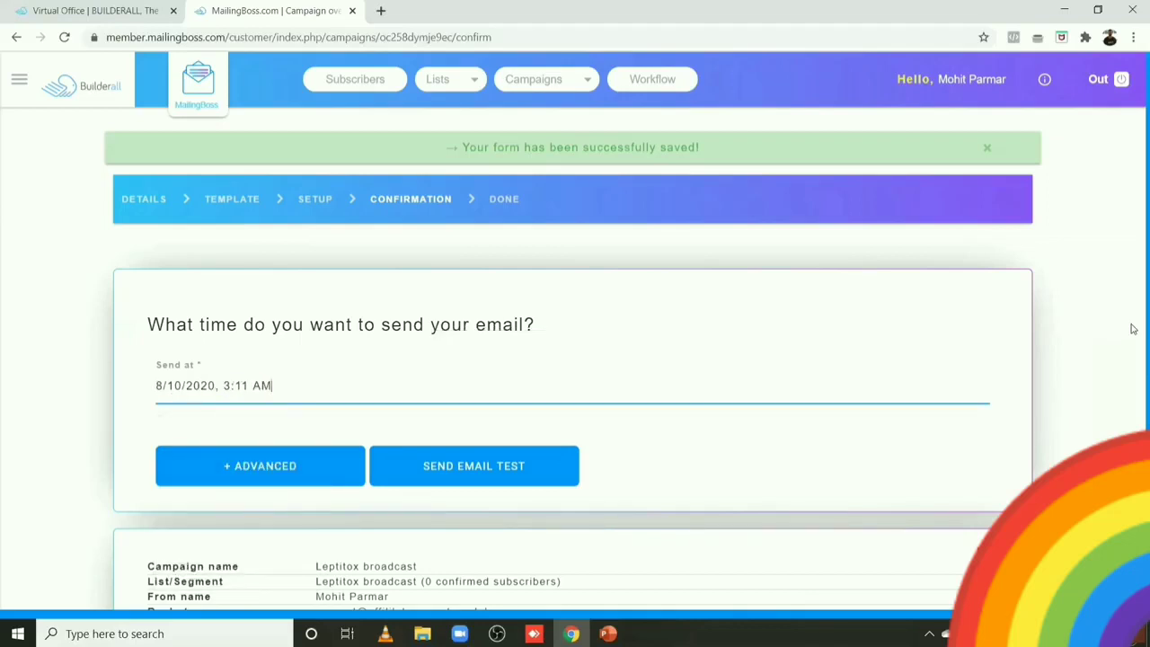
# - Send a test email of the campaign to the support email address and check the delivery notice
pyautogui.scroll(-1, 1133, 365)
pyautogui.scroll(-2, 1133, 366)
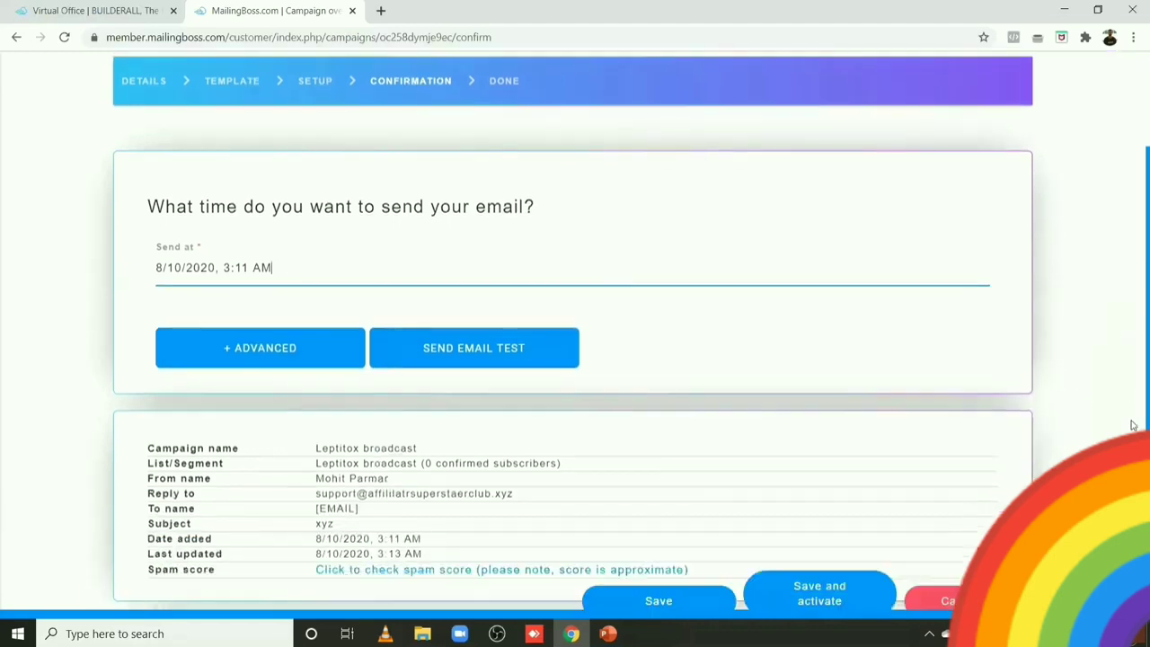
pyautogui.click(458, 349)
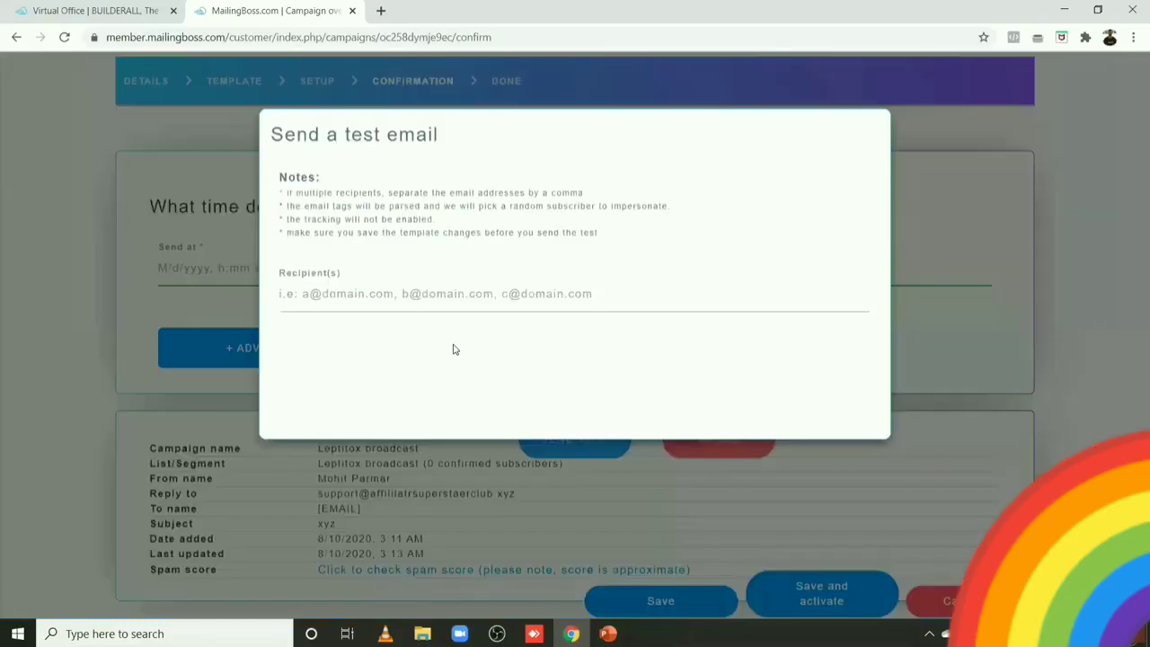
pyautogui.click(424, 303)
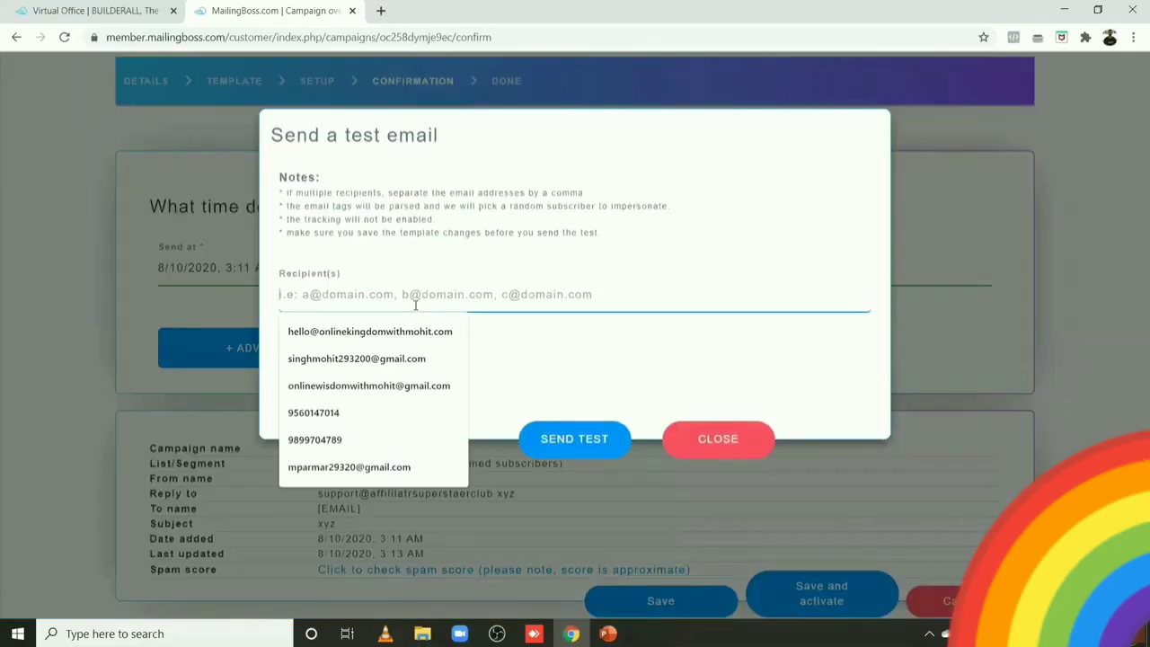
pyautogui.write('s')
pyautogui.press('Down')
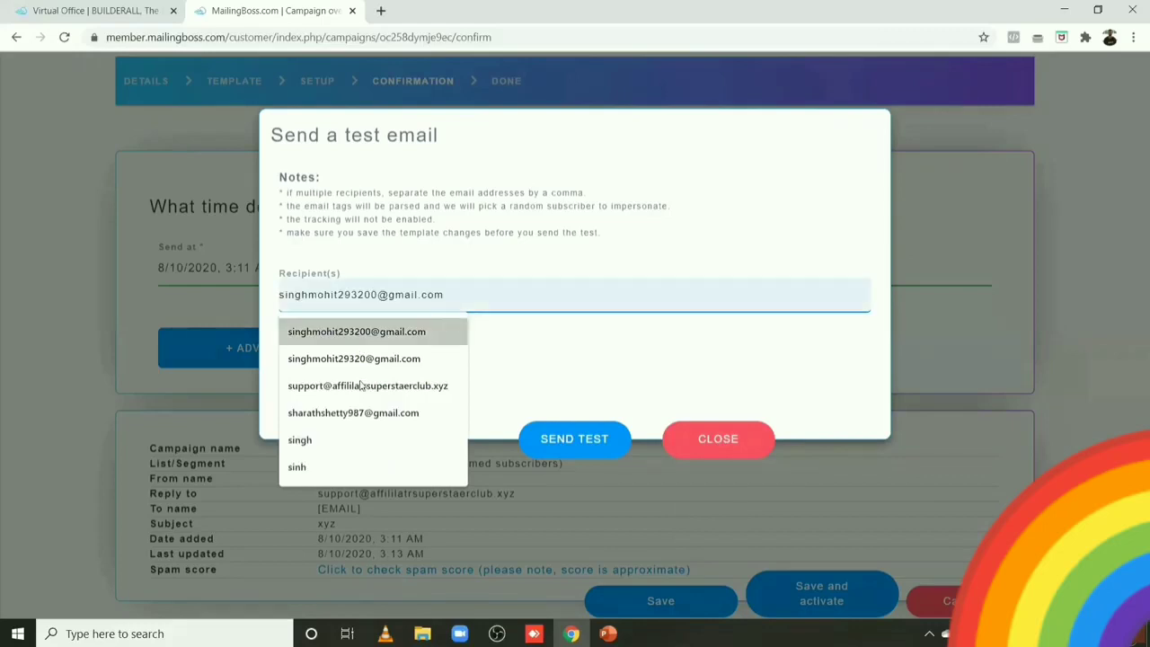
pyautogui.click(362, 386)
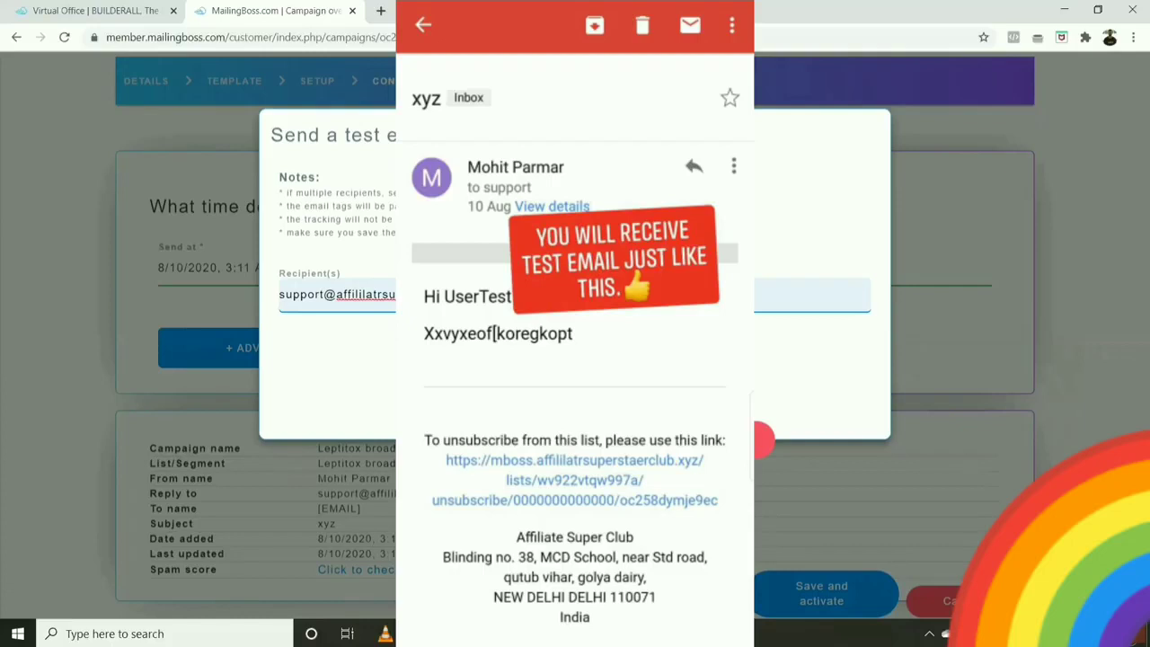
pyautogui.click(593, 440)
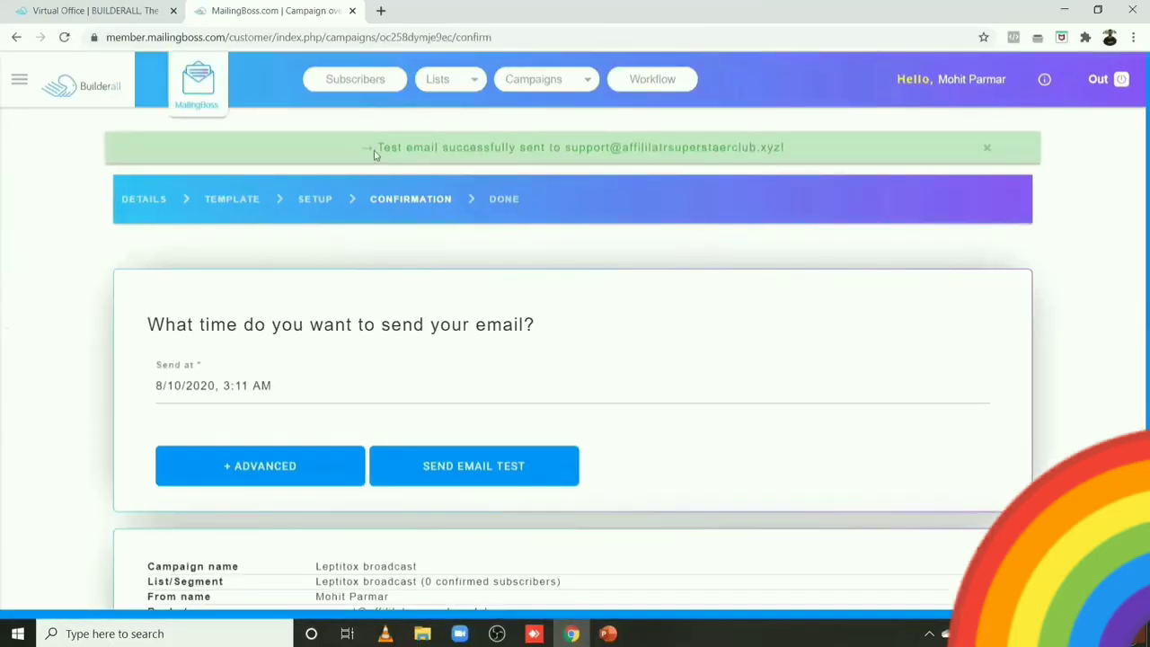
pyautogui.moveTo(374, 150); pyautogui.dragTo(784, 150)
pyautogui.click(1134, 165)
# - Check the campaign's spam score in the confirmation summary
pyautogui.scroll(-3, 1134, 181)
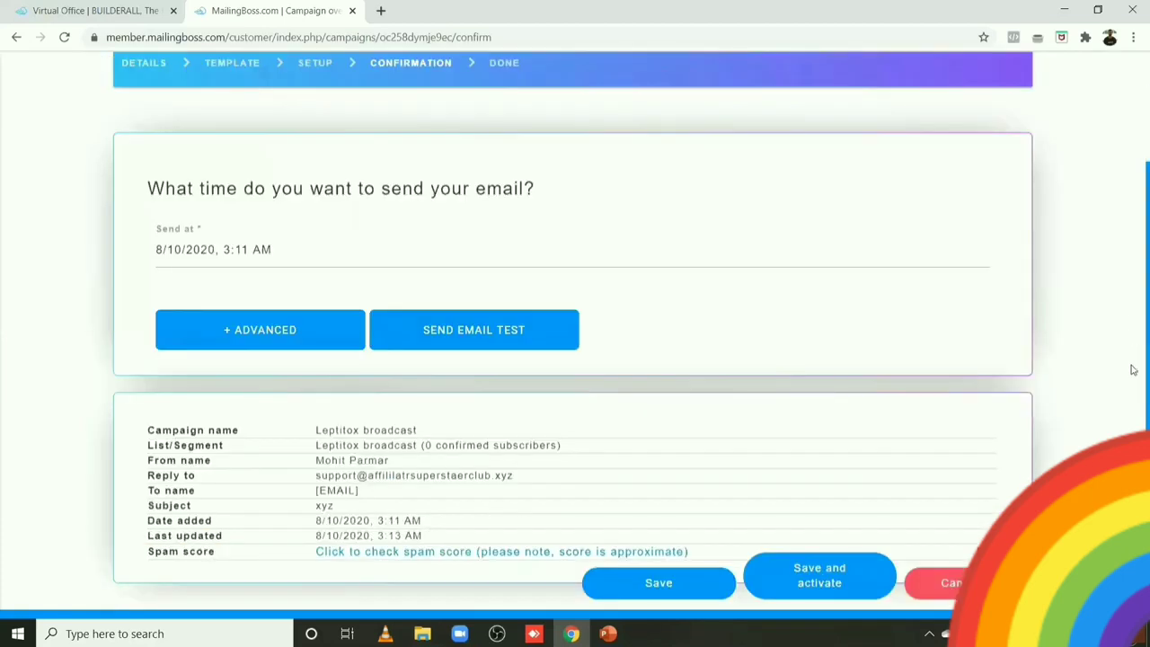
pyautogui.click(466, 555)
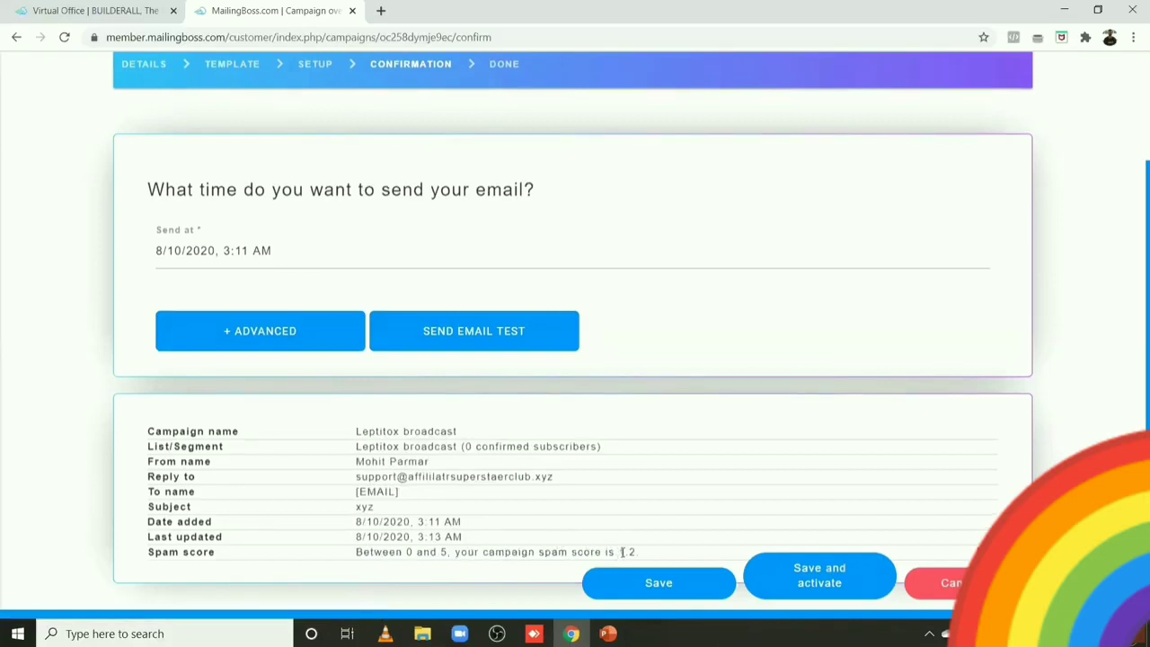
pyautogui.doubleClick(622, 550)
pyautogui.click(639, 551)
# - Clear the date and time from the campaign's Send at field
pyautogui.moveTo(155, 251); pyautogui.dragTo(103, 249)
pyautogui.click(278, 251)
pyautogui.press('BackSpace')
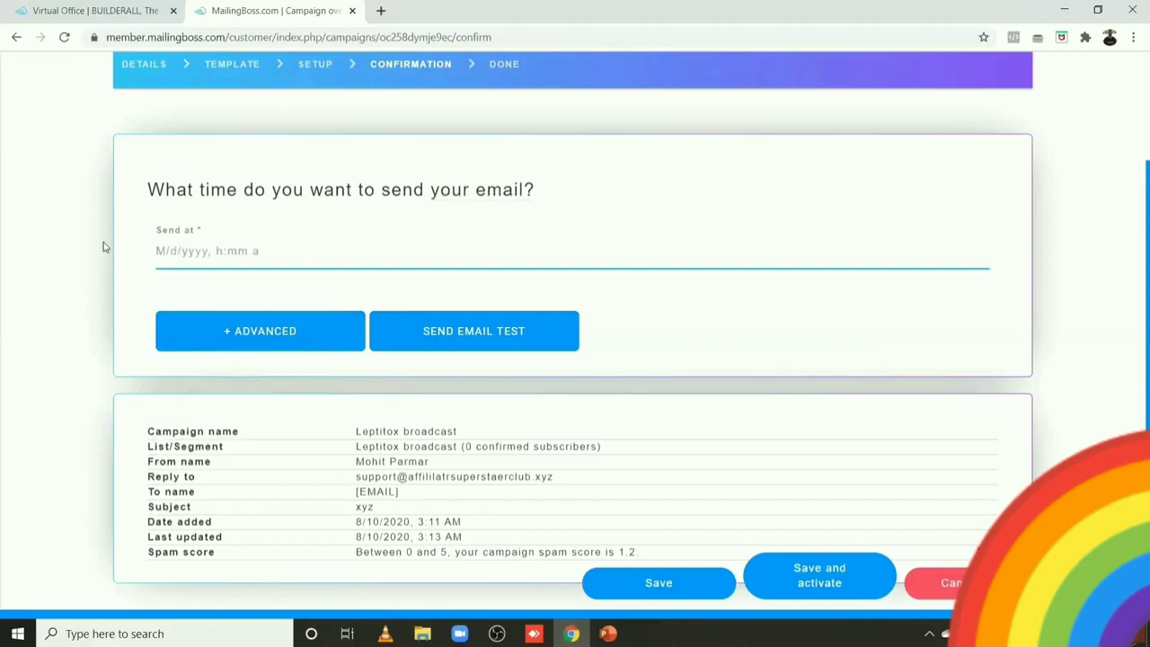